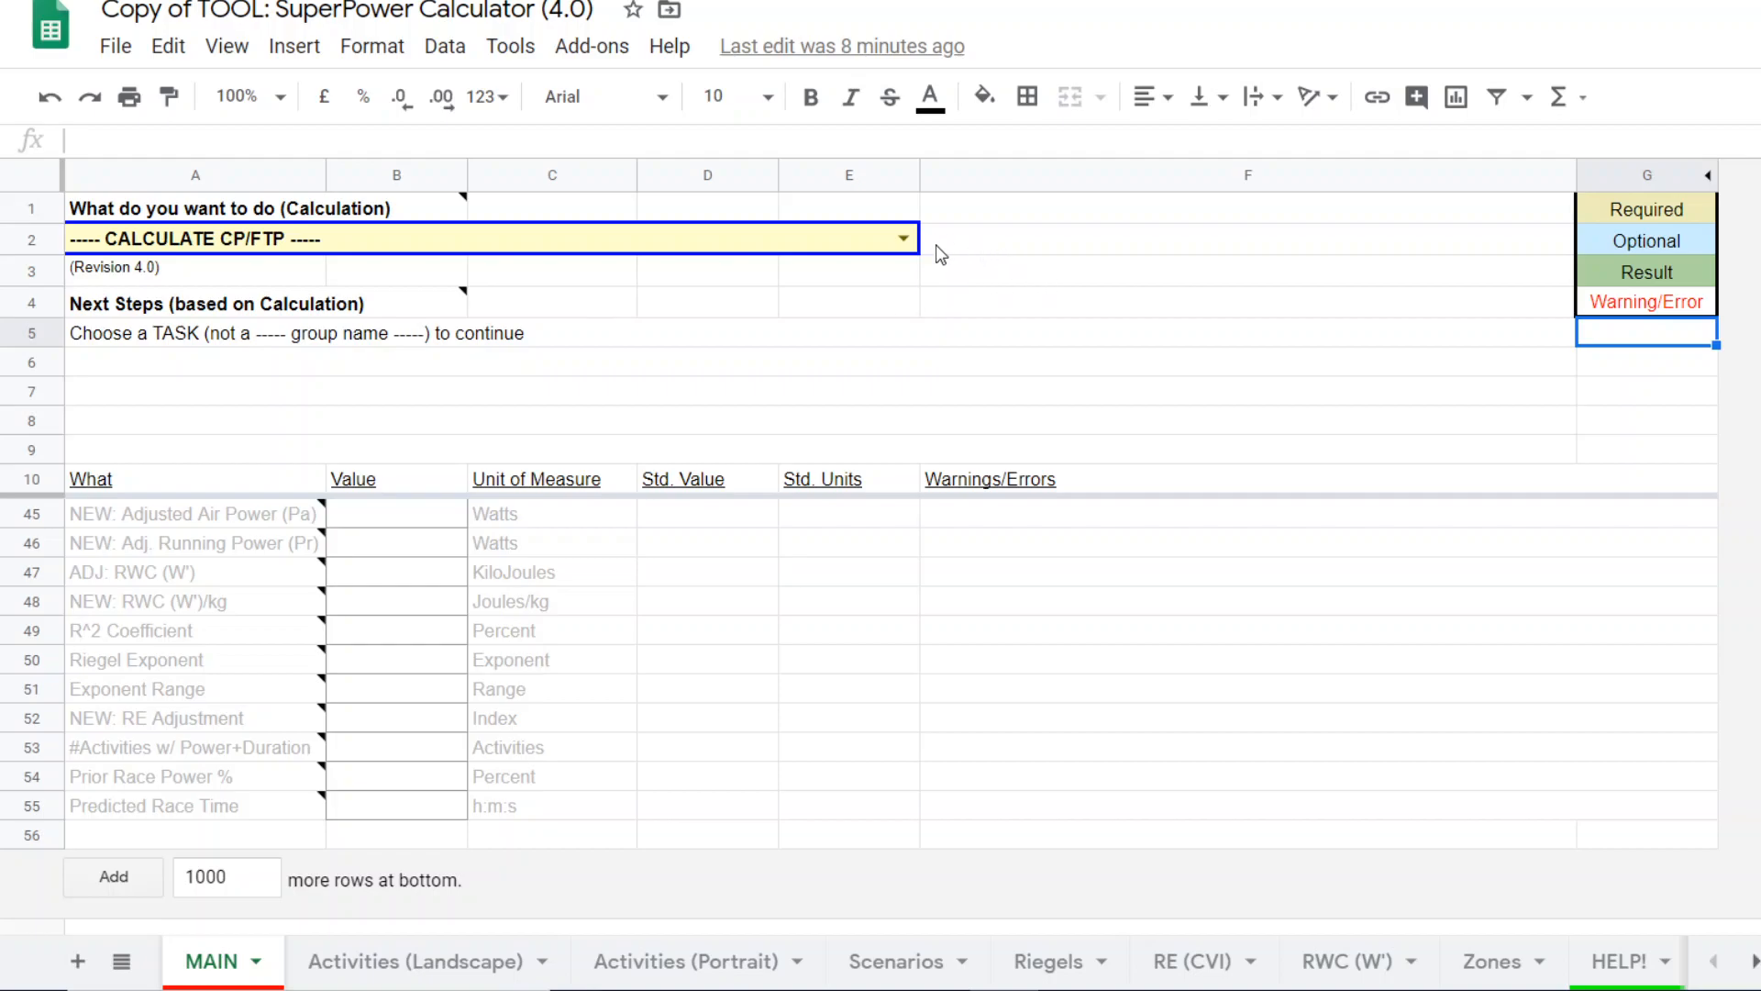
- Review the full list of calculation tasks available for cell A2 on the MAIN sheet, without choosing another one
left_click(904, 241)
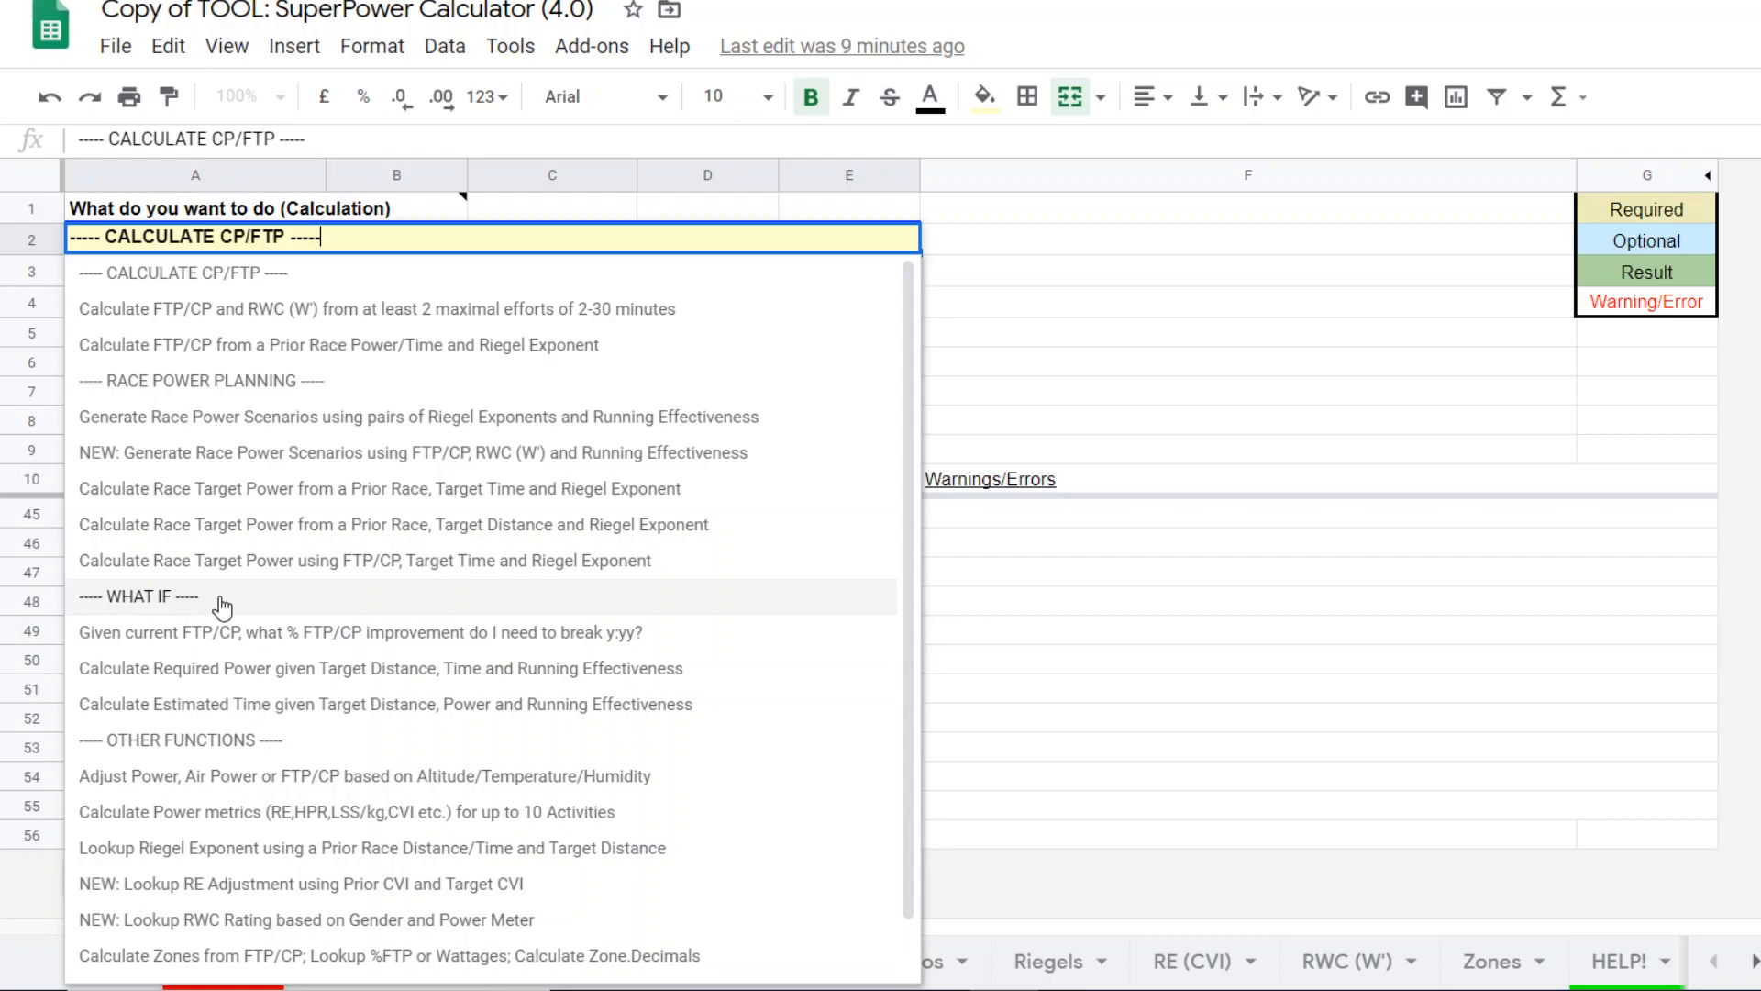
scroll(468, 637, "down", 1)
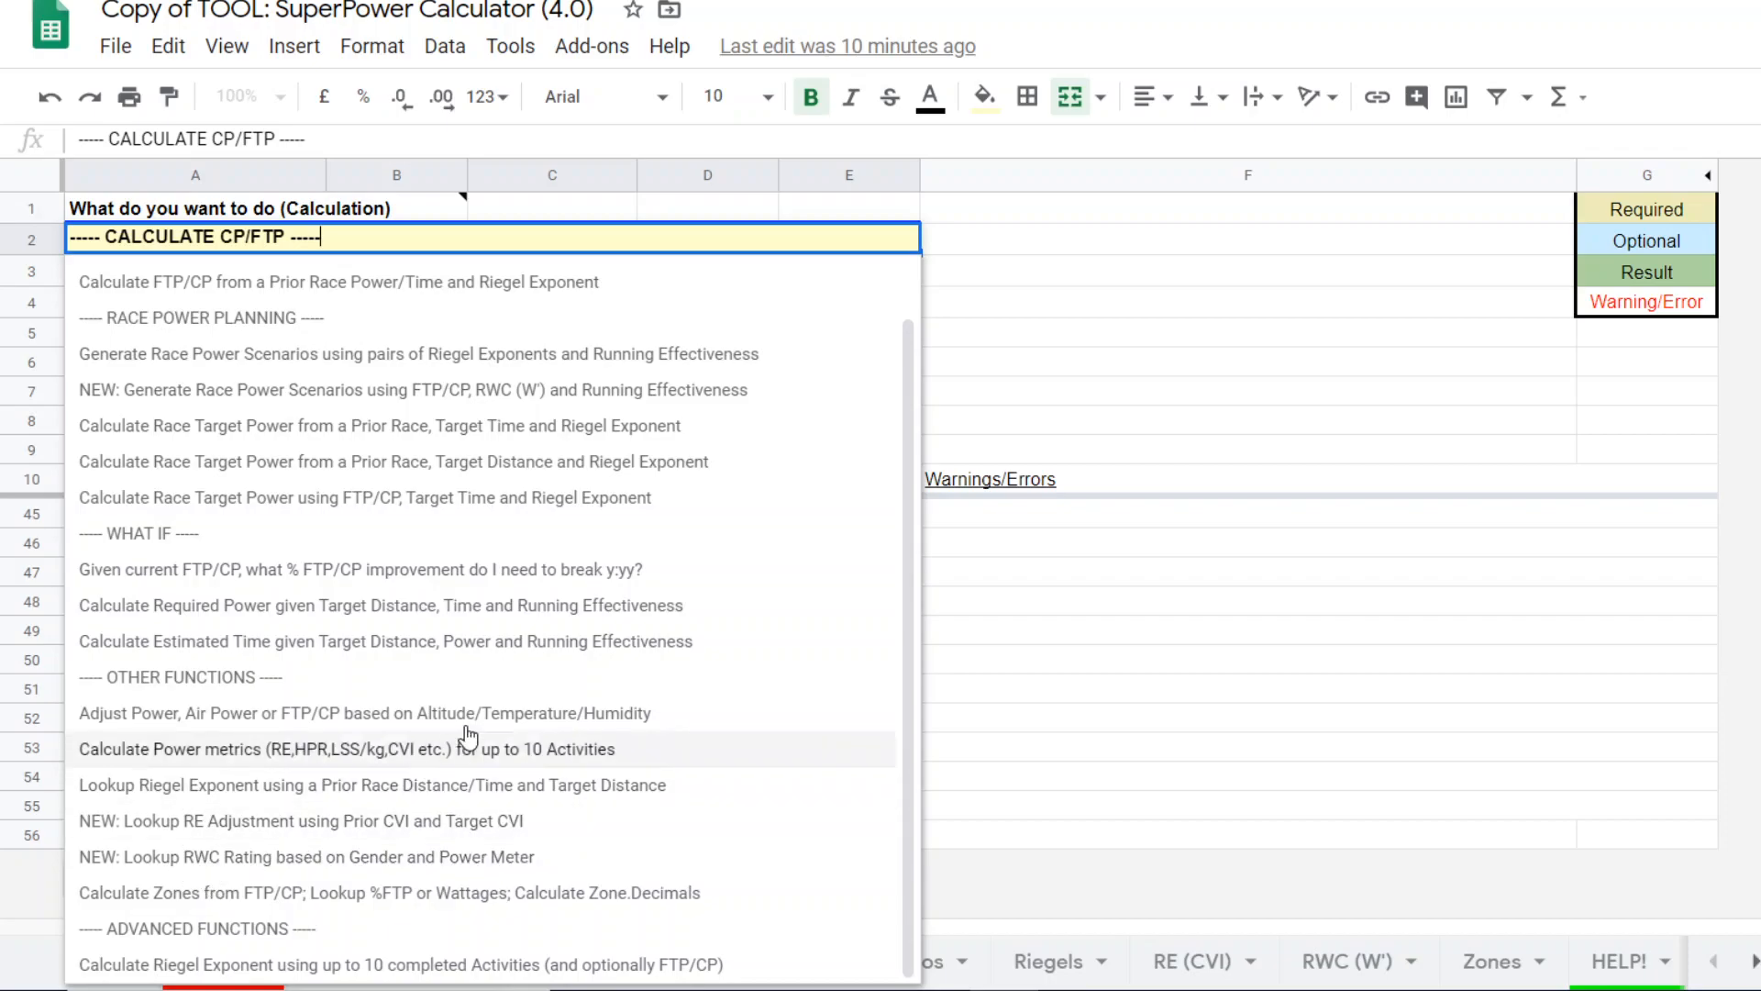
scroll(404, 401, "up", 2)
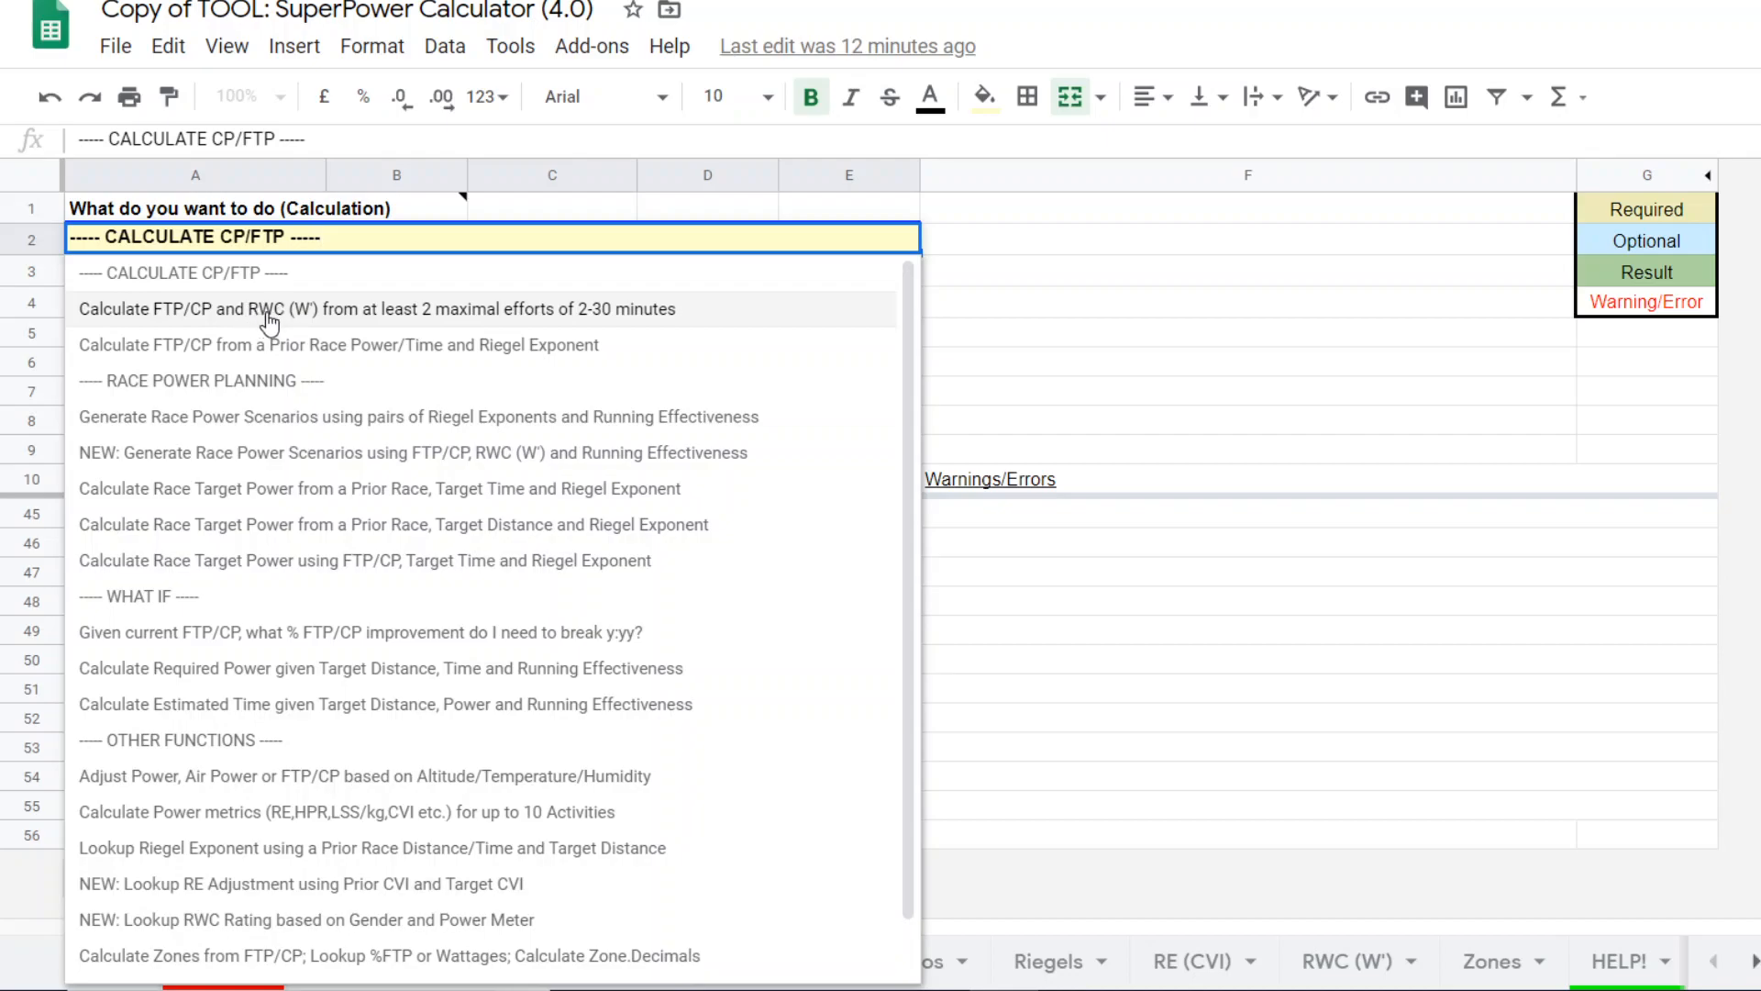
scroll(392, 674, "down", 1)
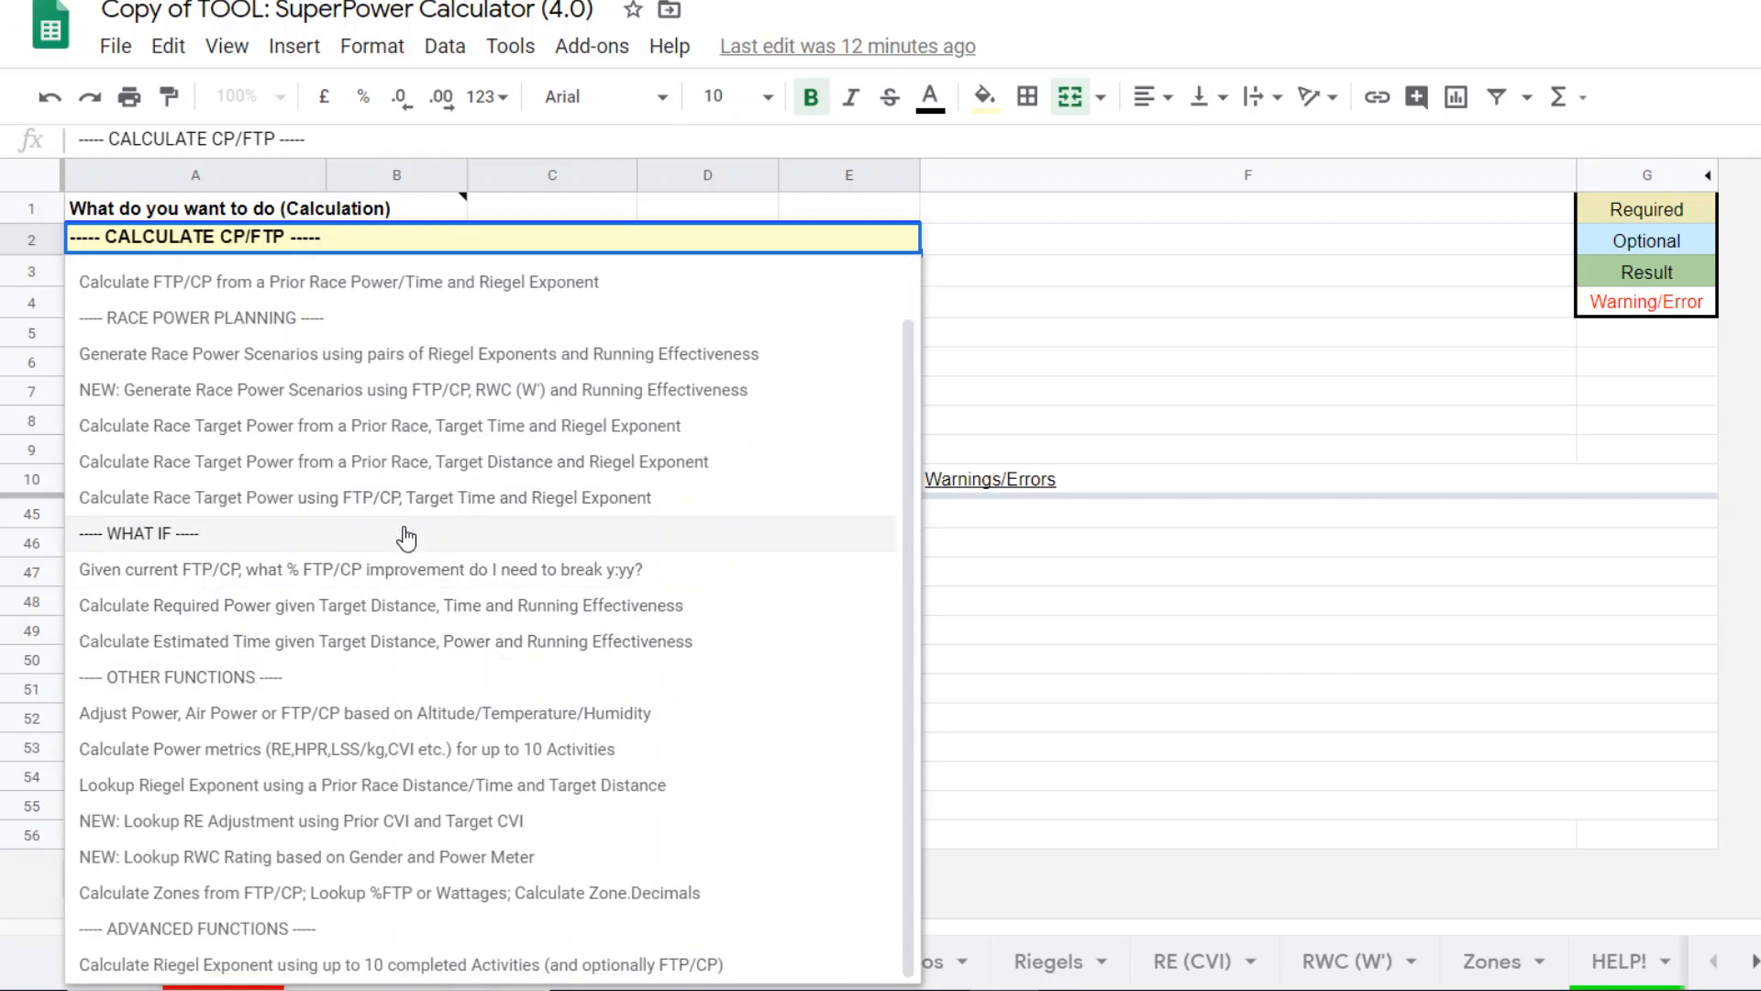
scroll(406, 539, "up", 1)
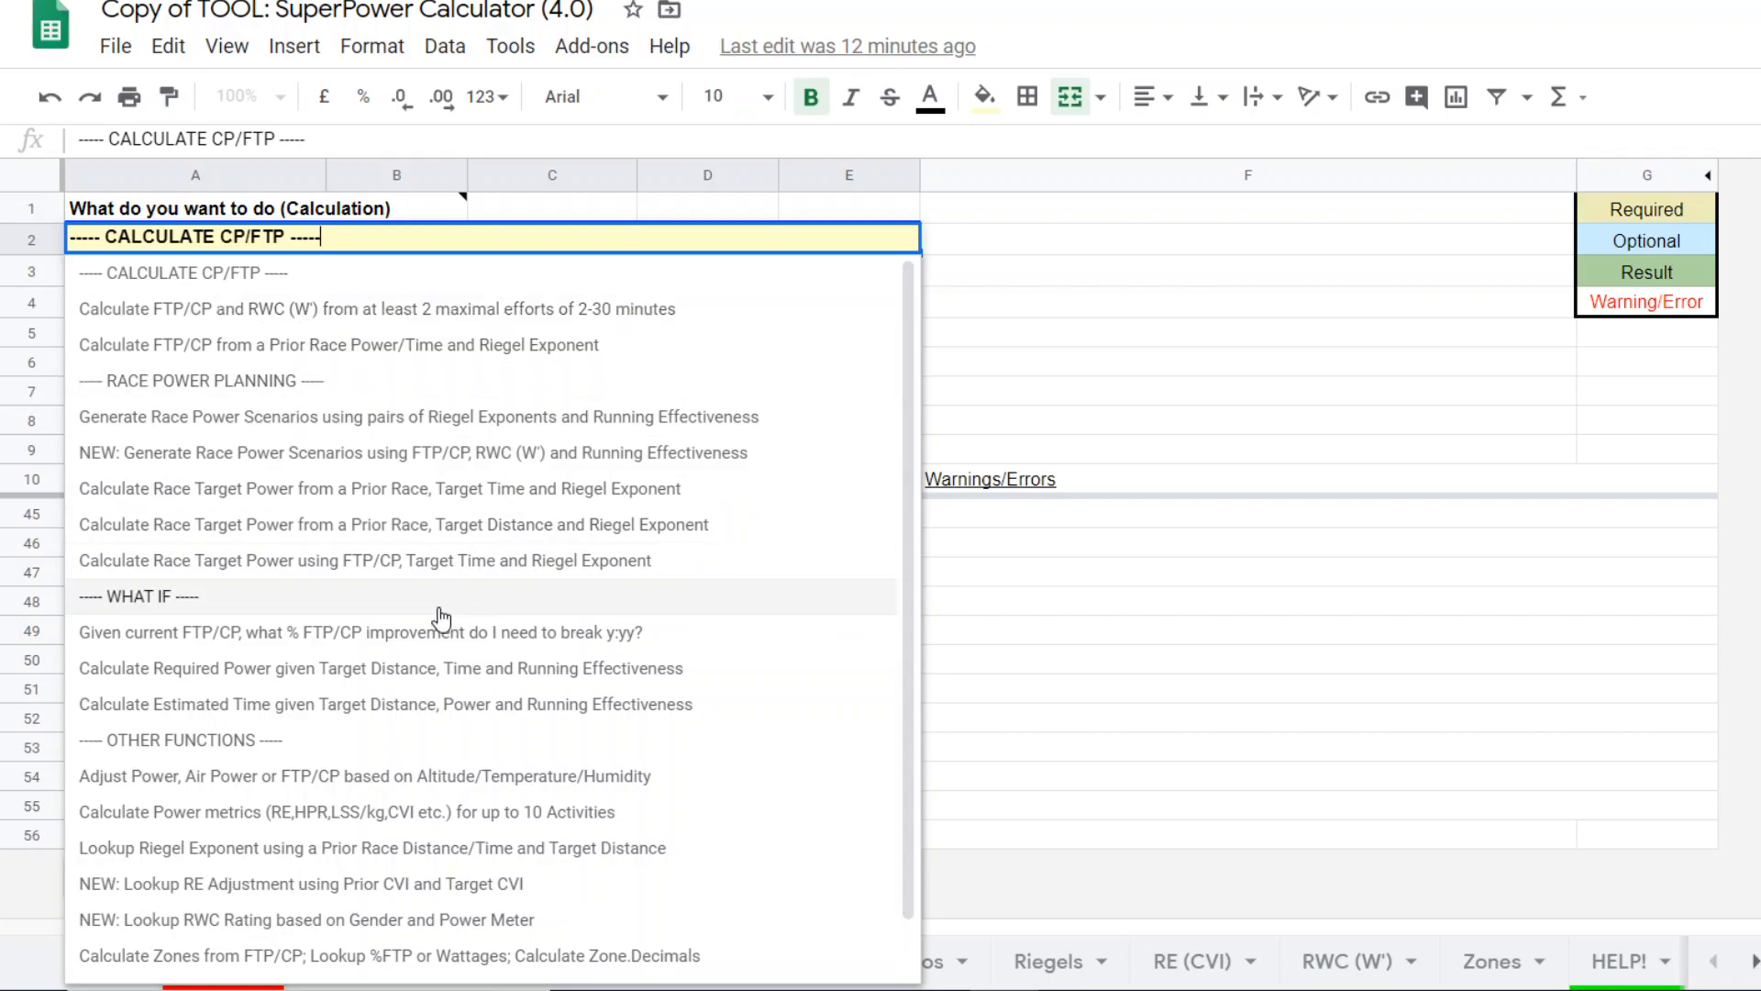
scroll(428, 610, "down", 1)
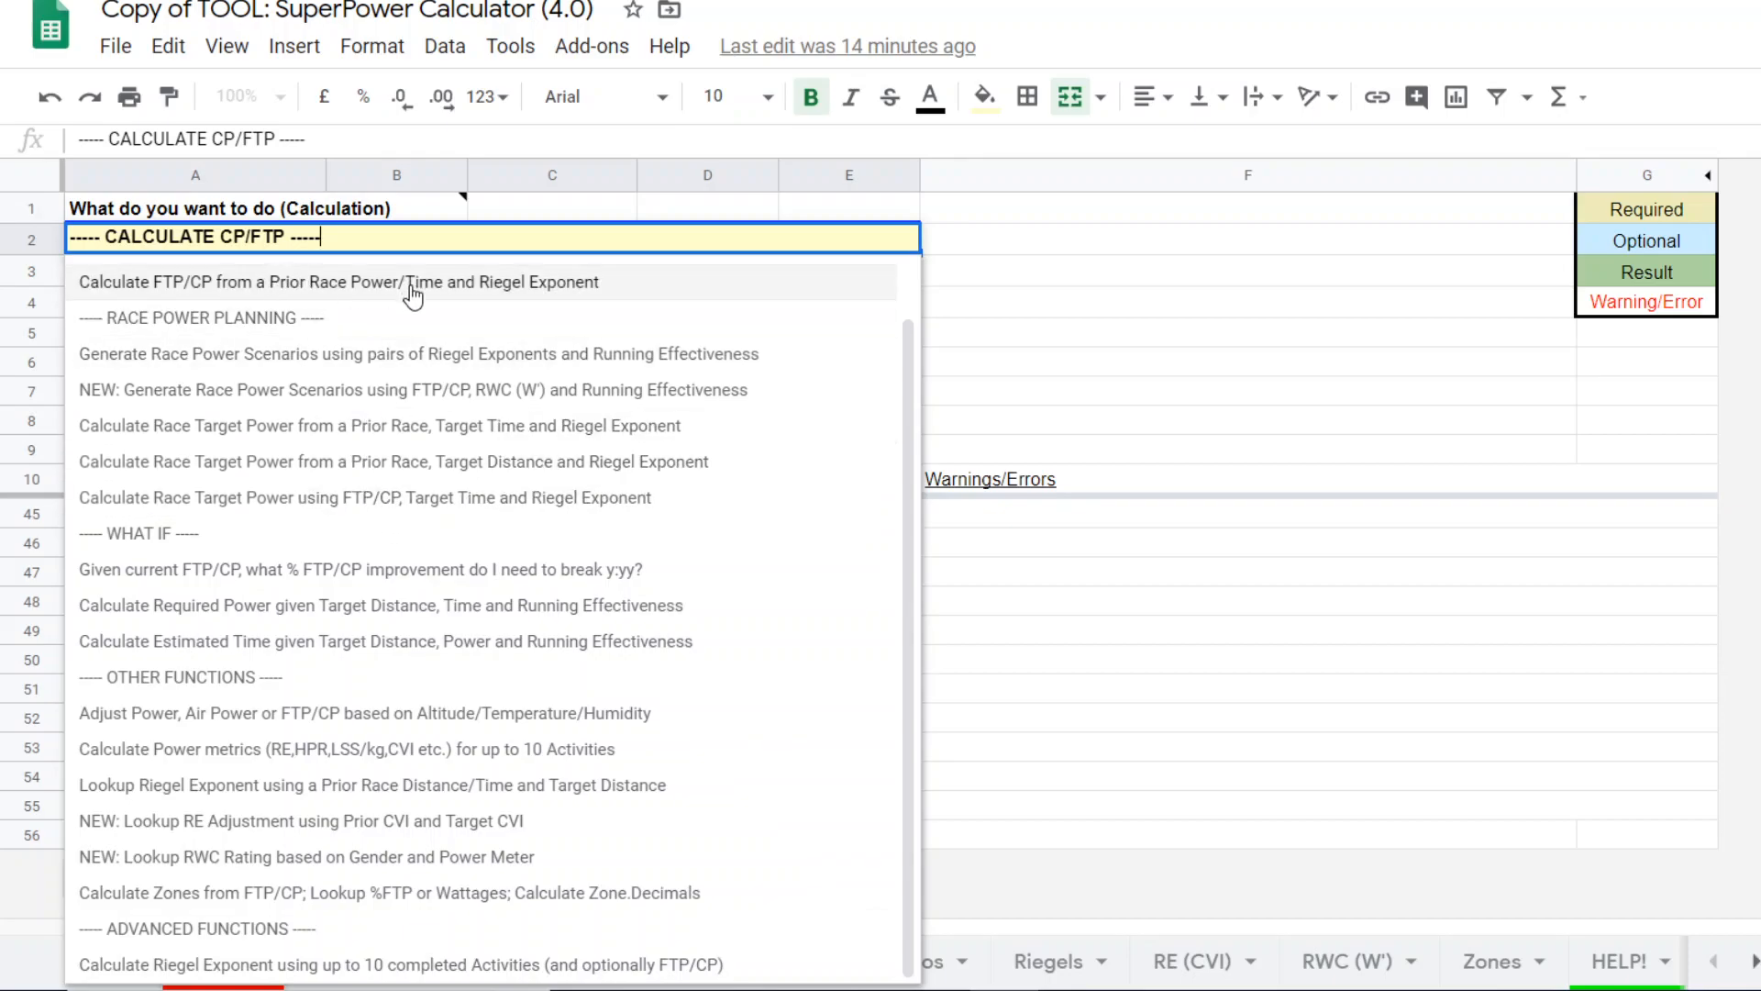
scroll(413, 291, "up", 1)
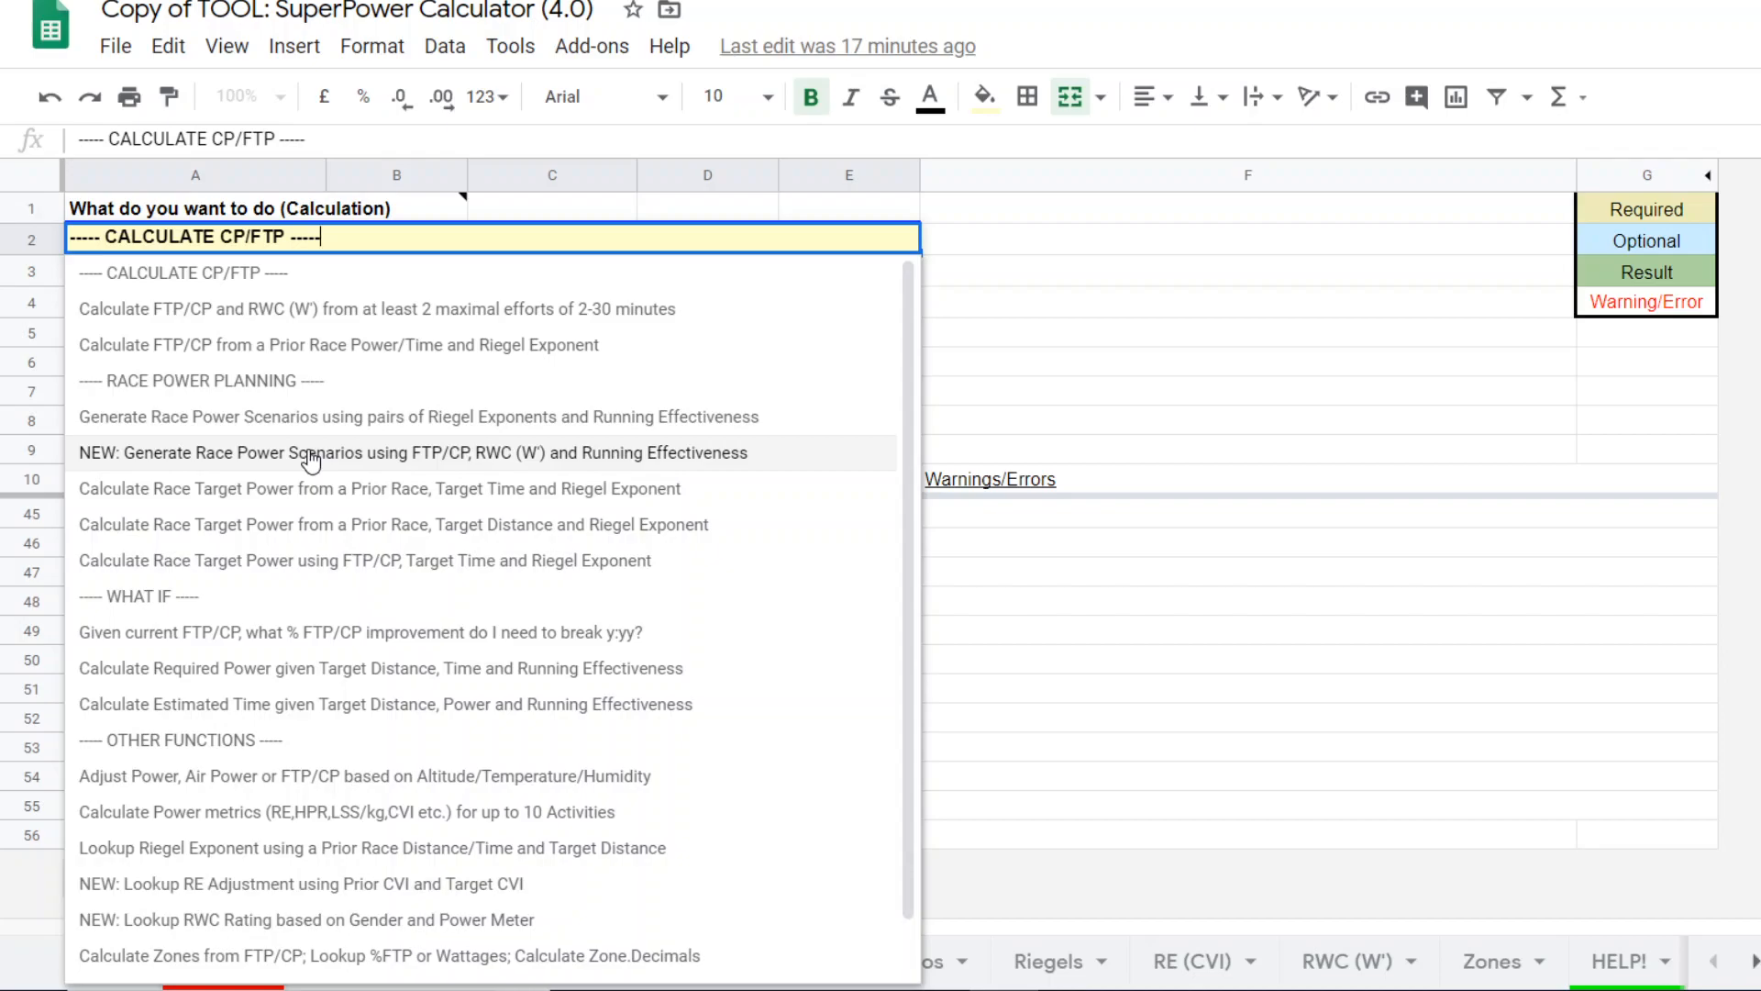
left_click(1048, 249)
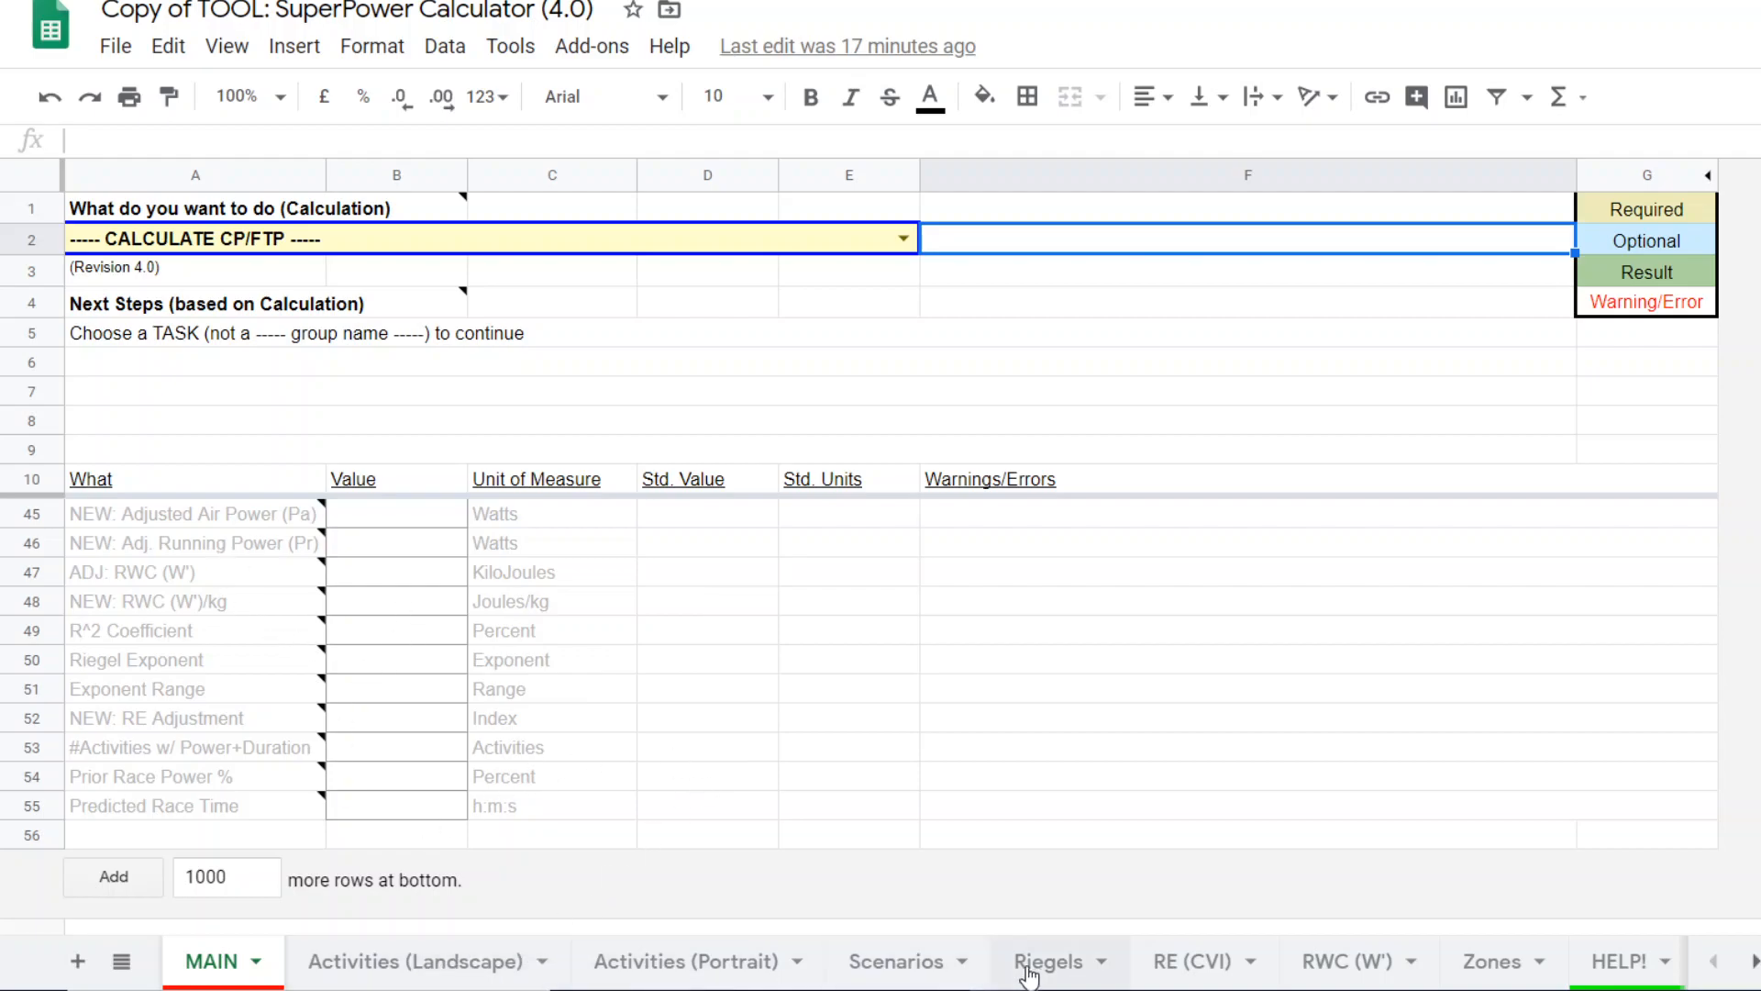
- Examine the Activities (Landscape) sheet's result columns and its unit options for Power (Pt) and Time, keeping Watts and h:m:s
left_click(409, 963)
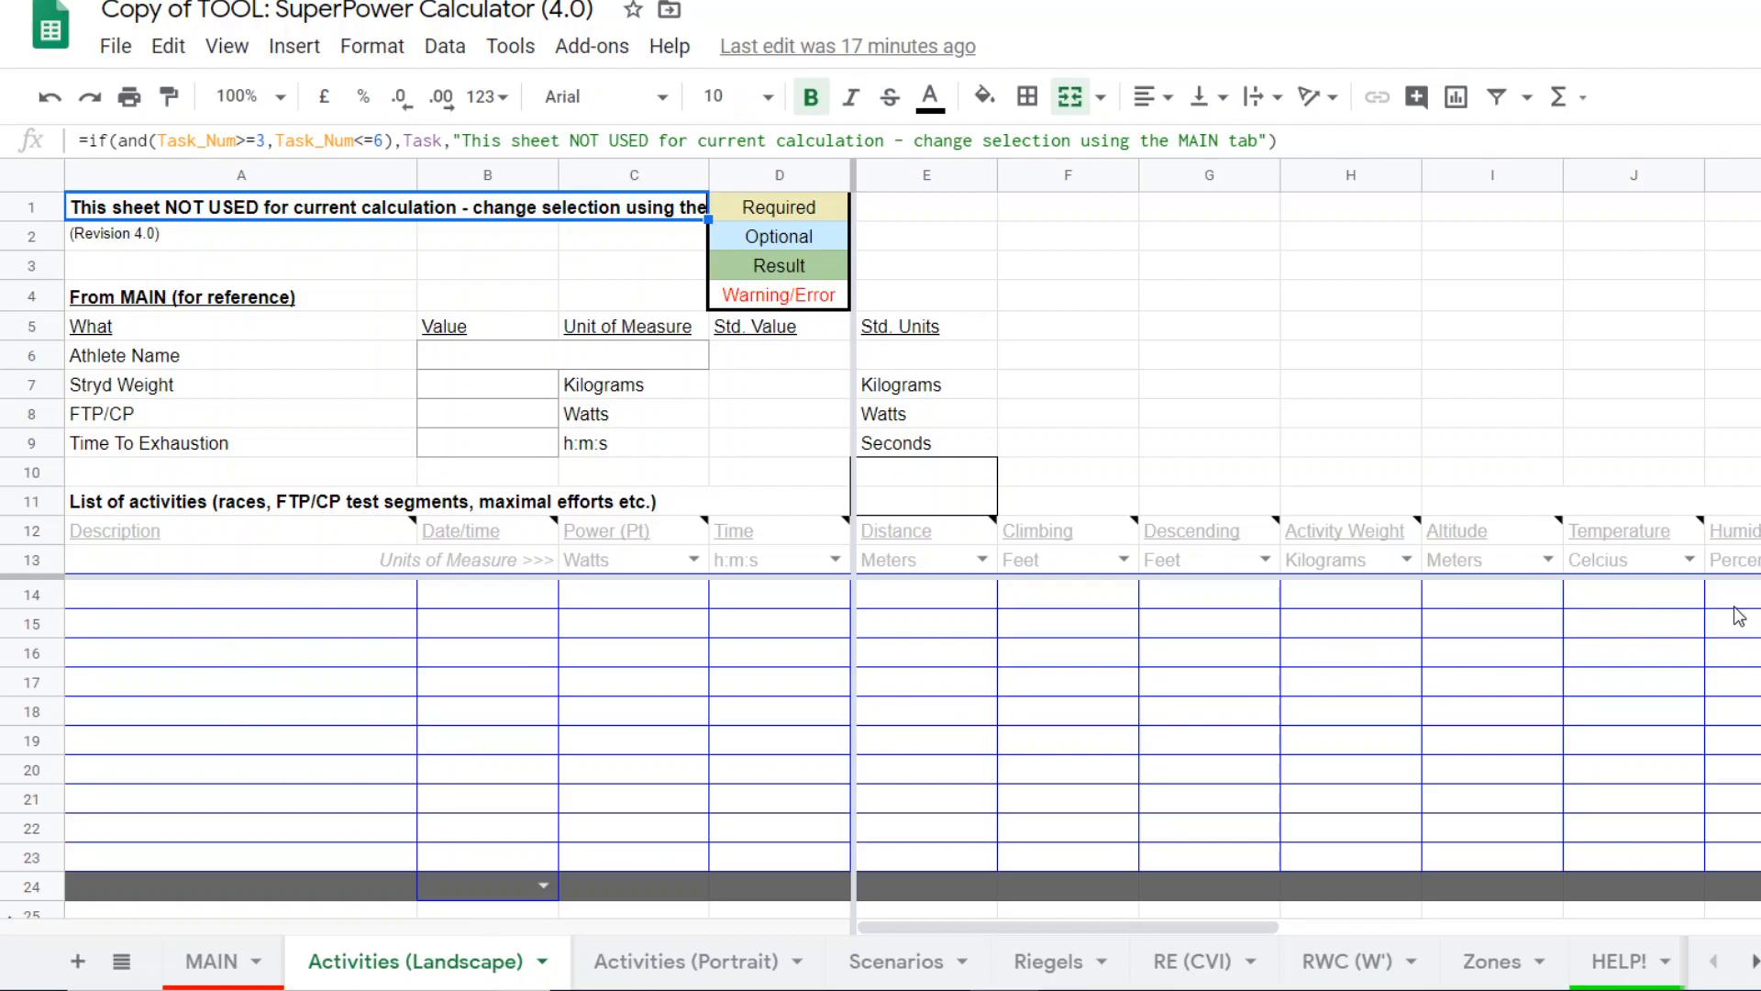
left_click_drag(1191, 927, 1678, 928)
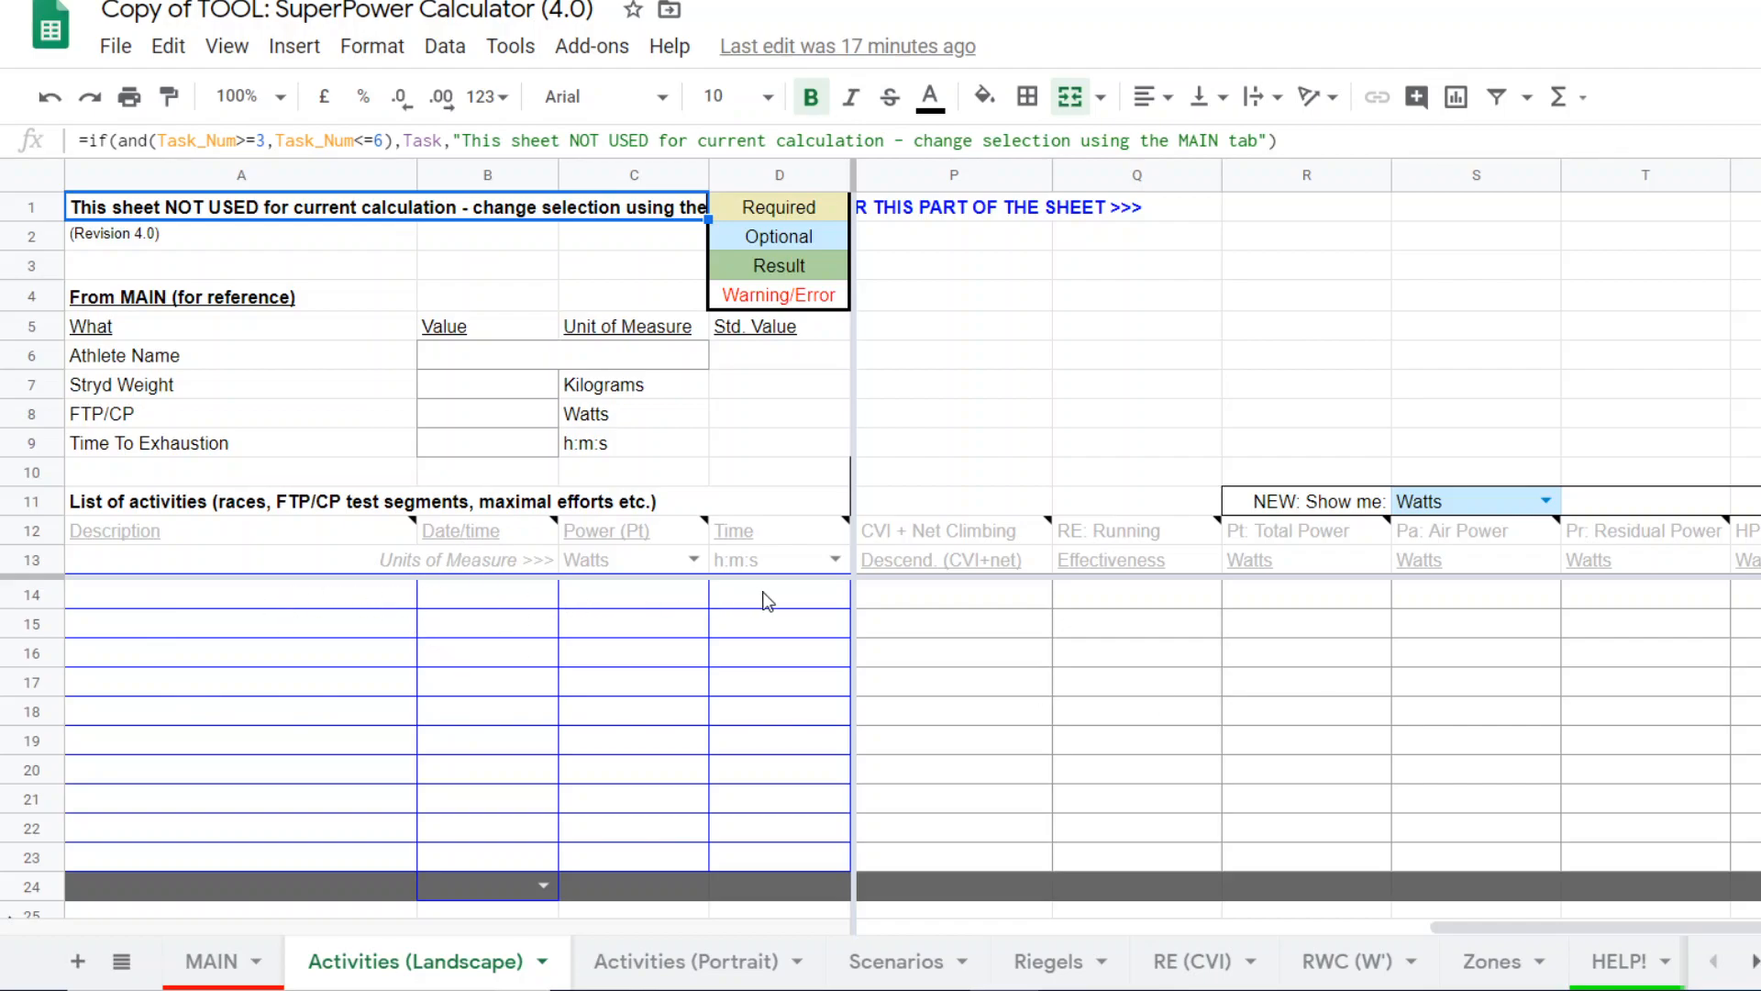
left_click(693, 560)
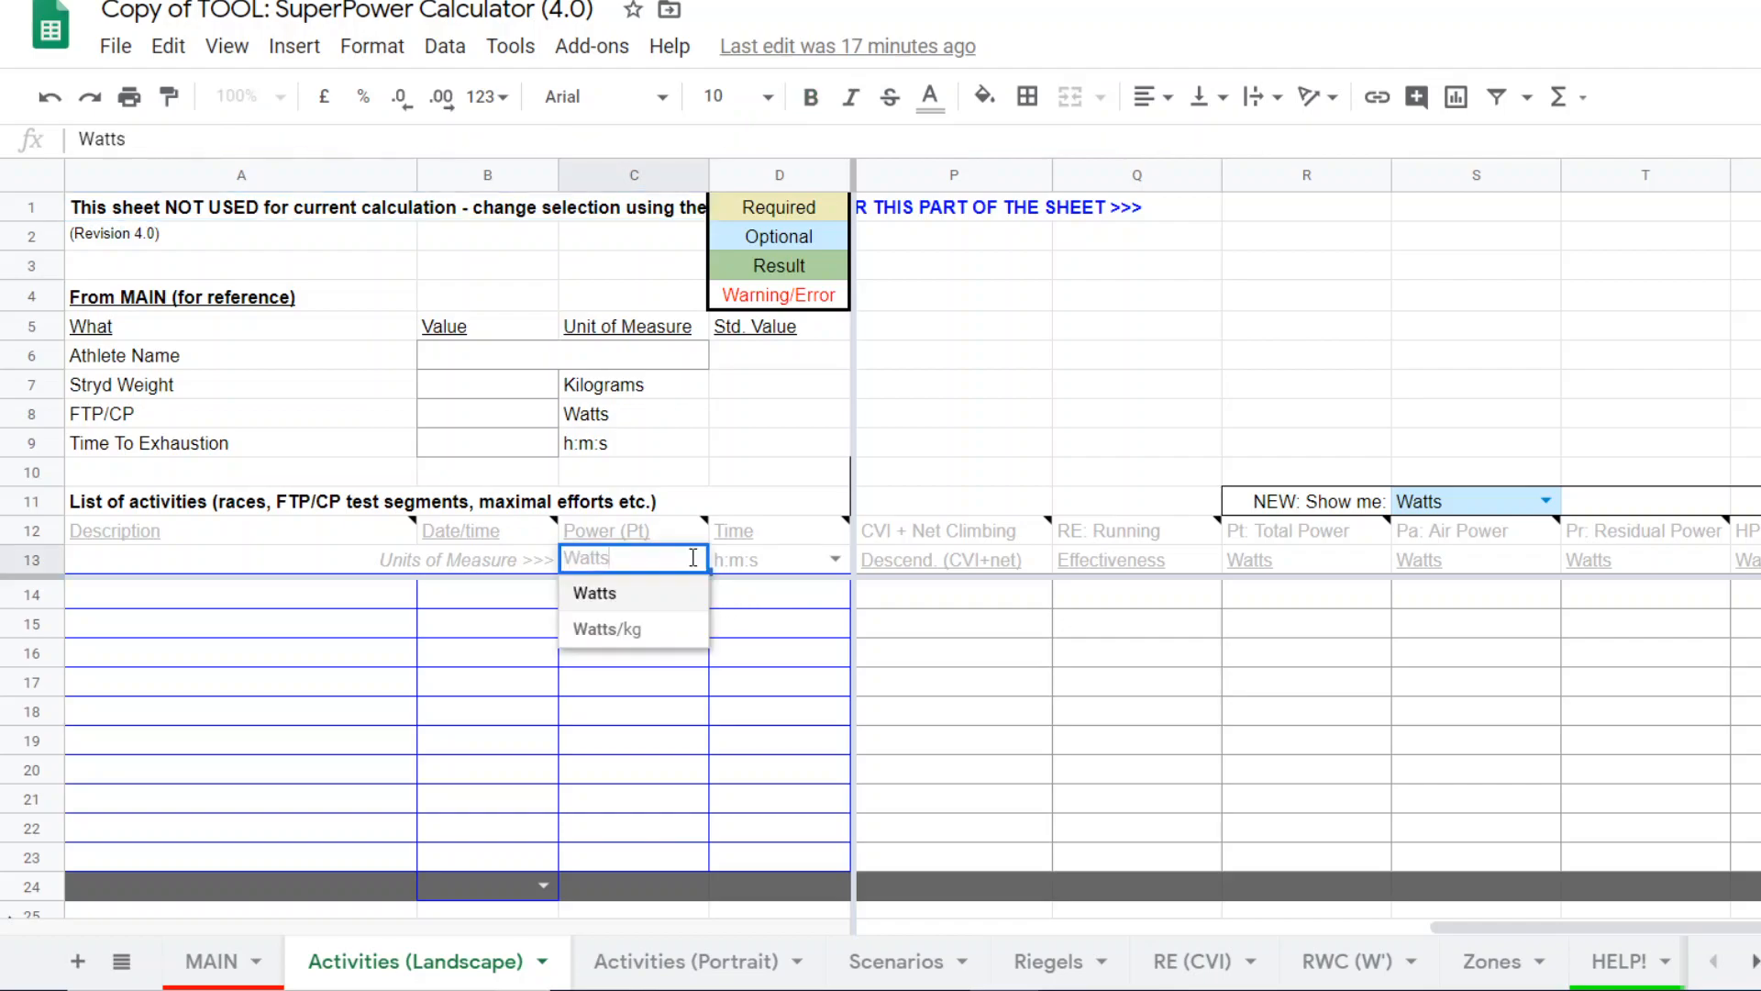
left_click(616, 605)
left_click(833, 558)
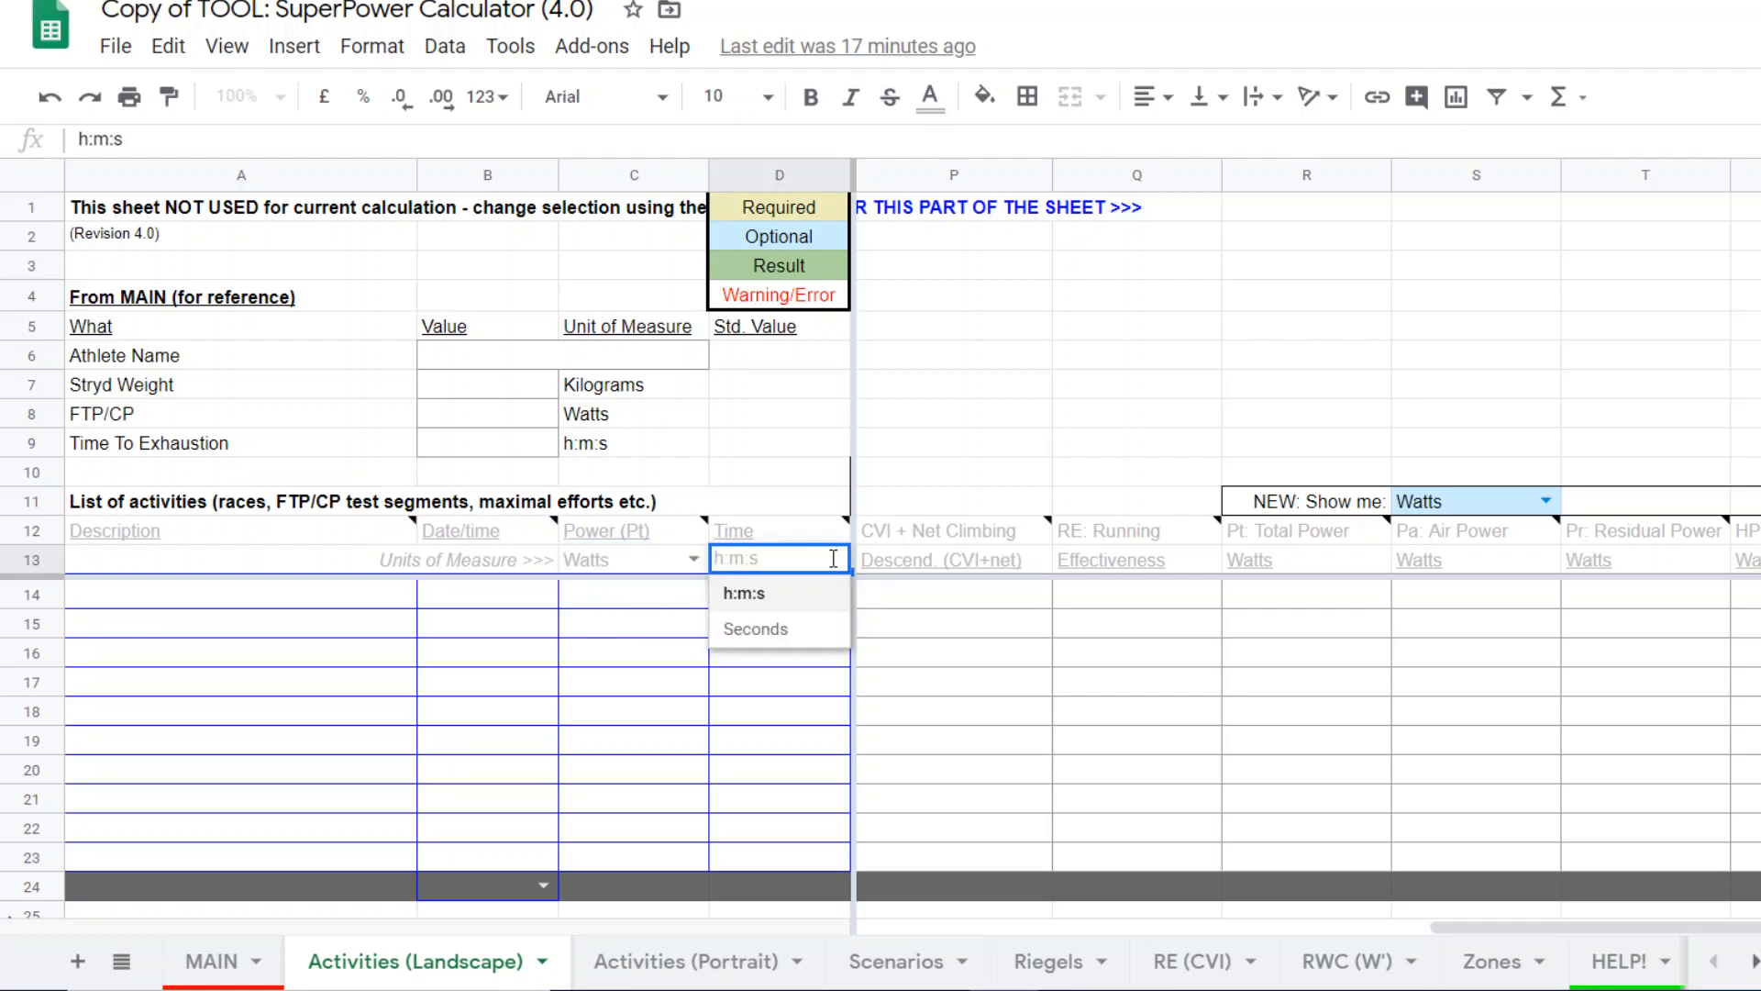
left_click(780, 596)
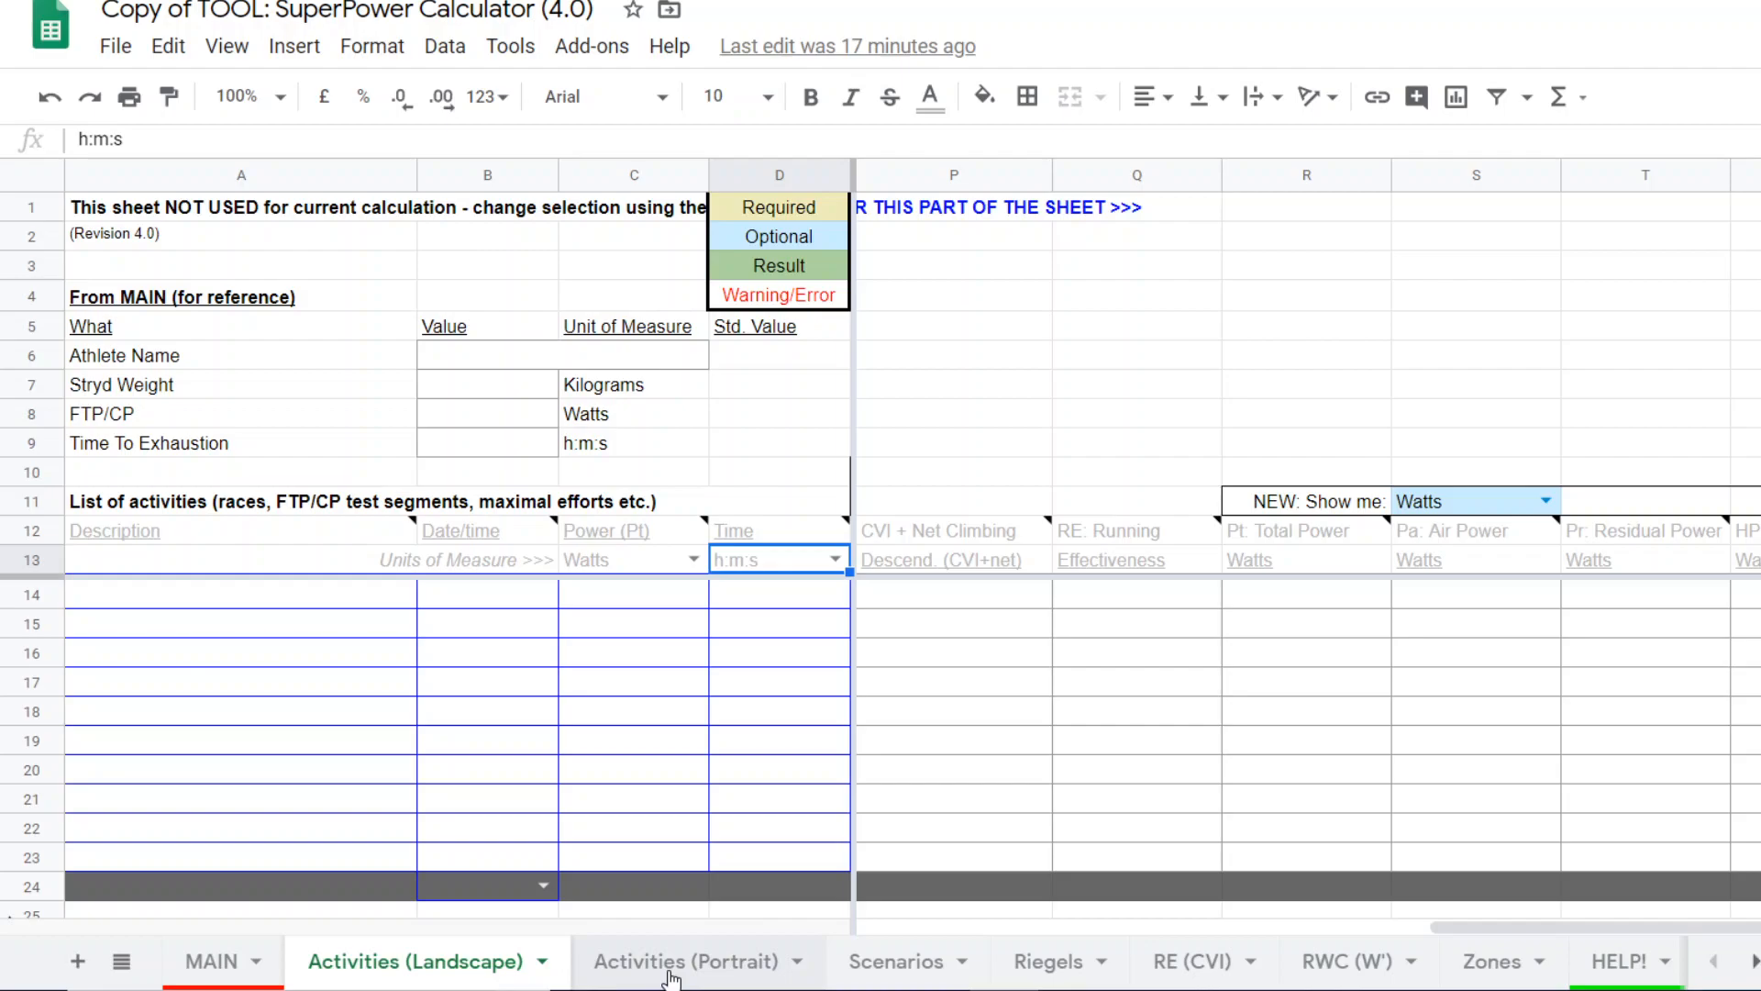
- Look through the input and results rows of the Activities (Portrait) sheet
left_click(670, 963)
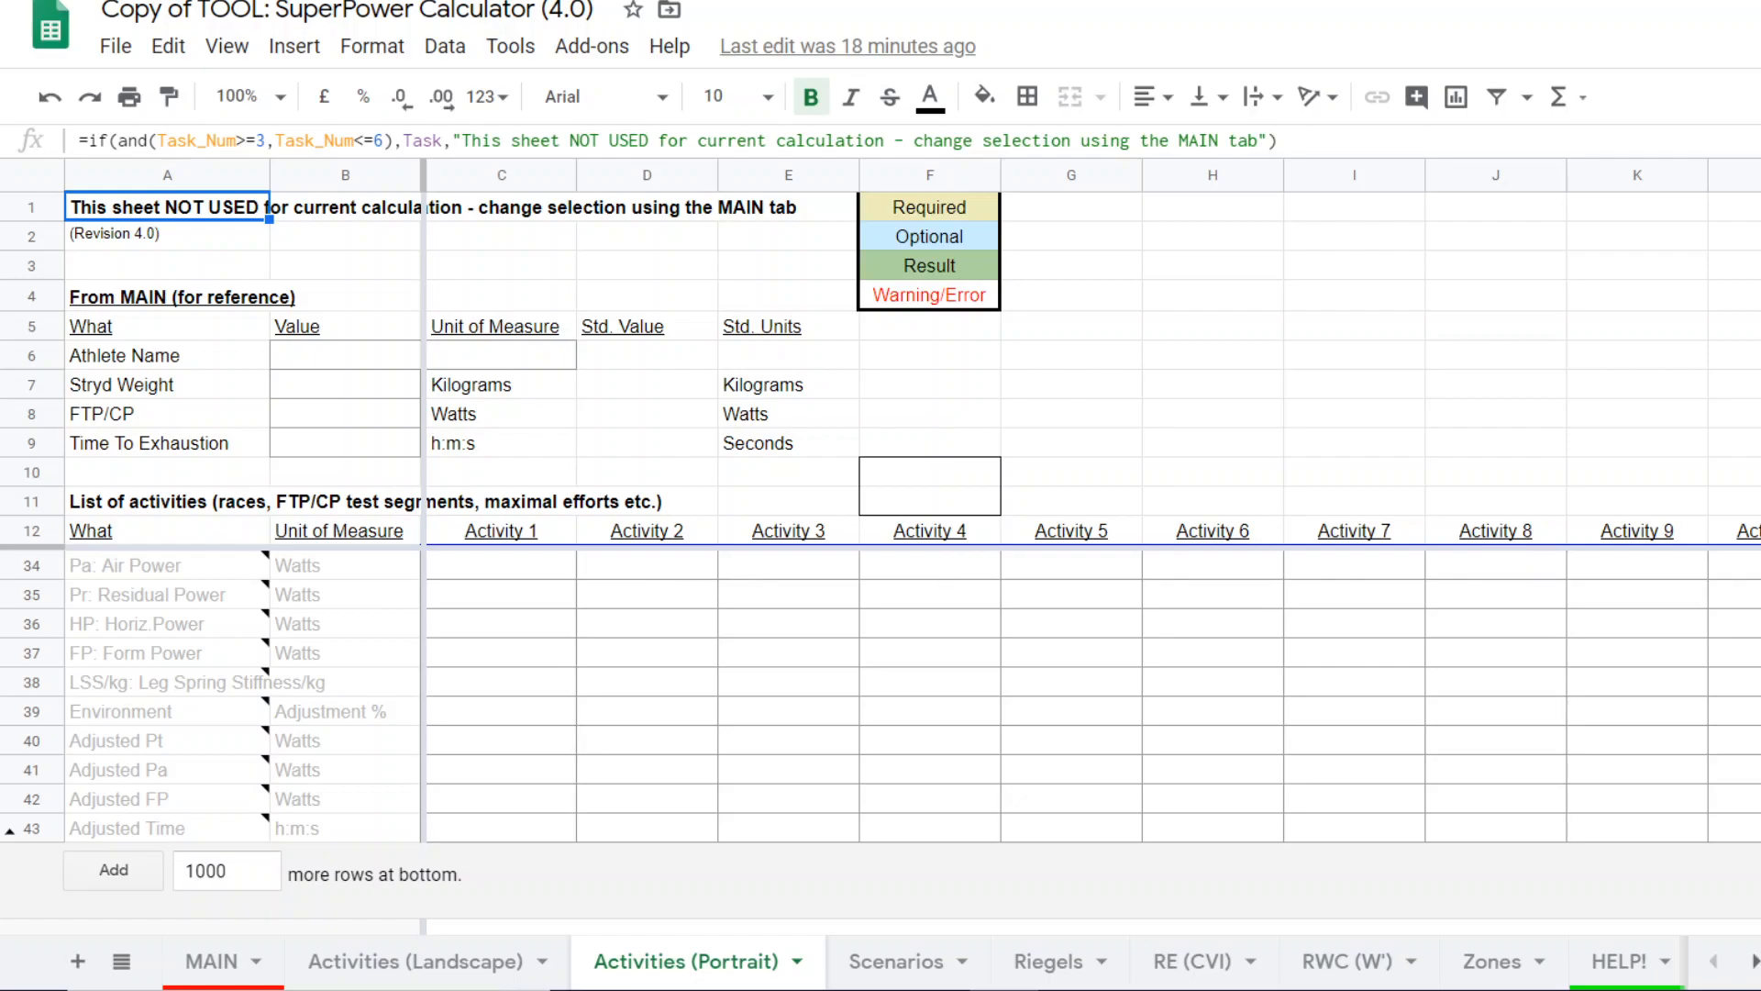
scroll(881, 697, "up", 5)
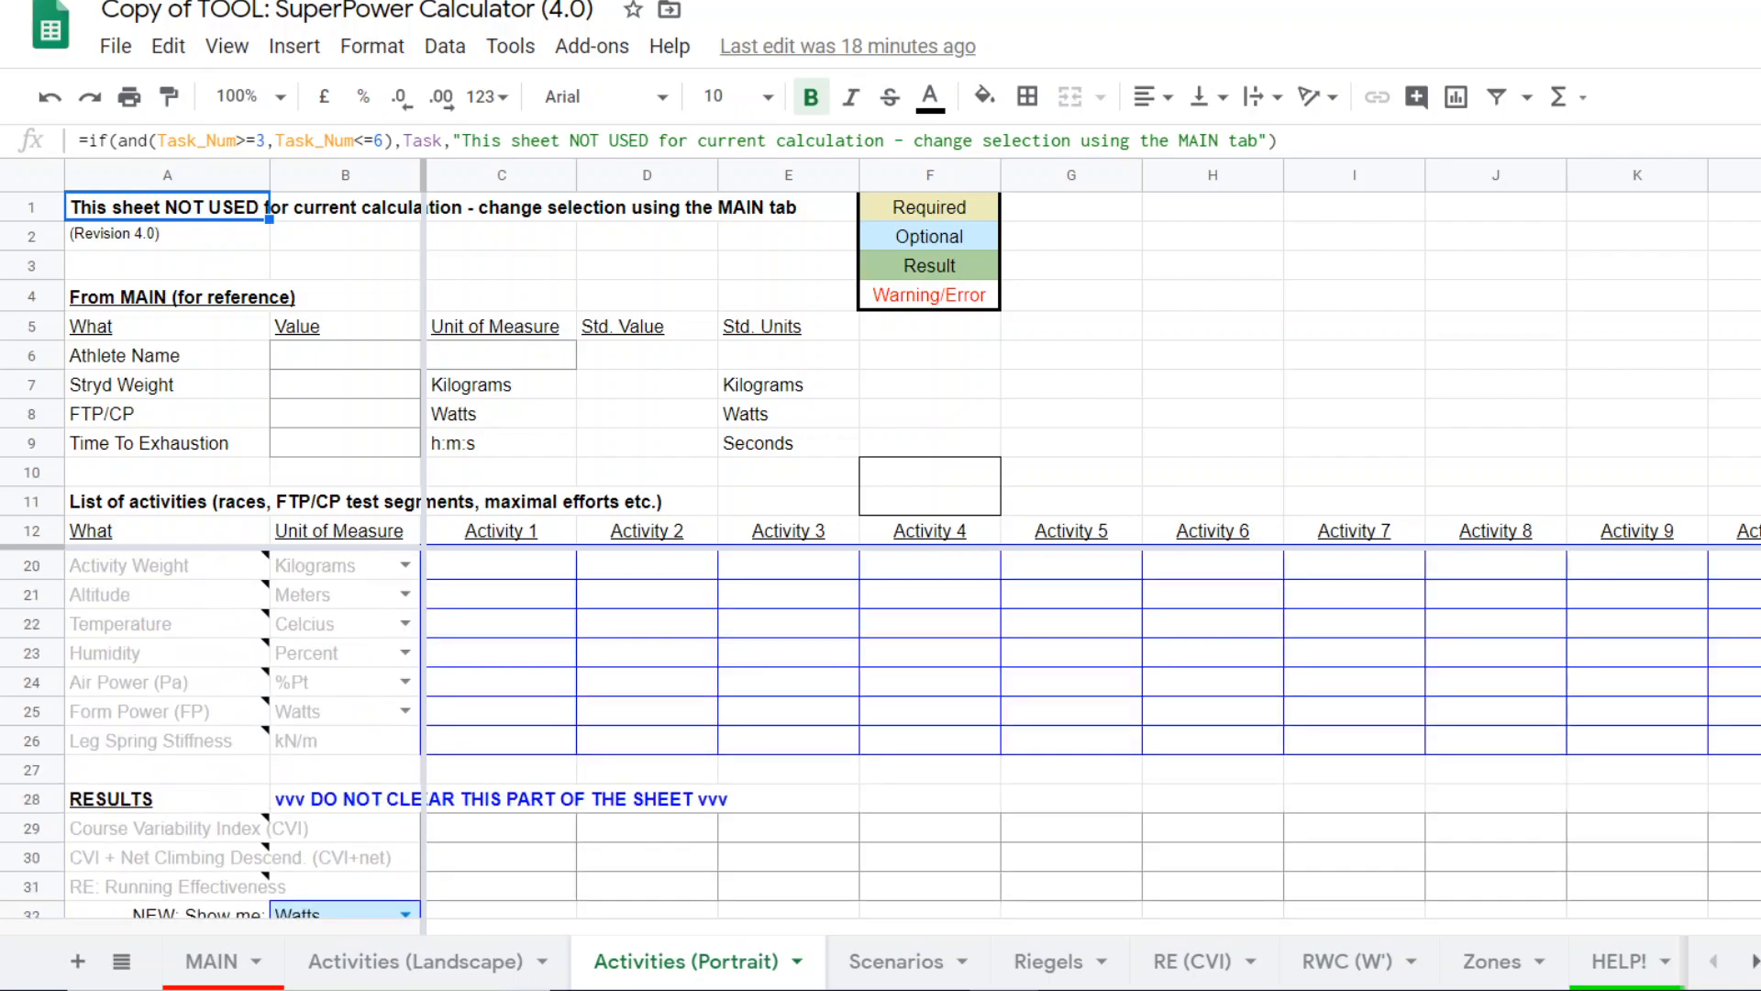
scroll(881, 734, "down", 3)
scroll(881, 697, "down", 3)
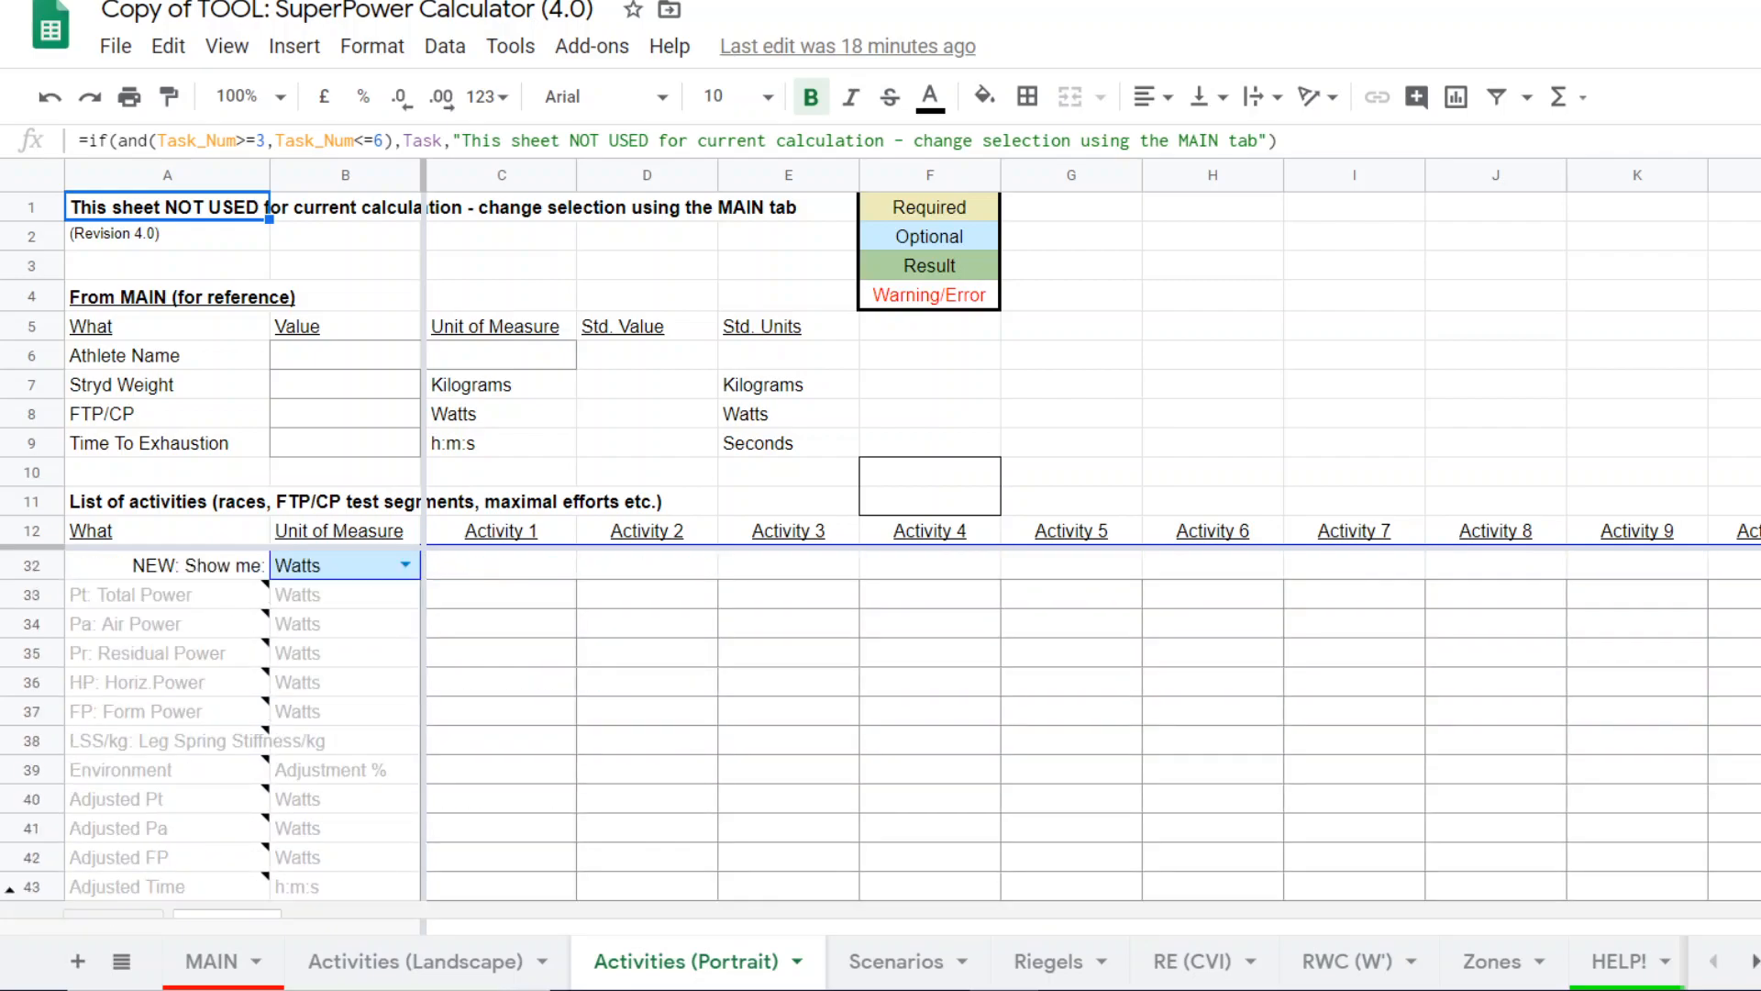
scroll(881, 697, "up", 5)
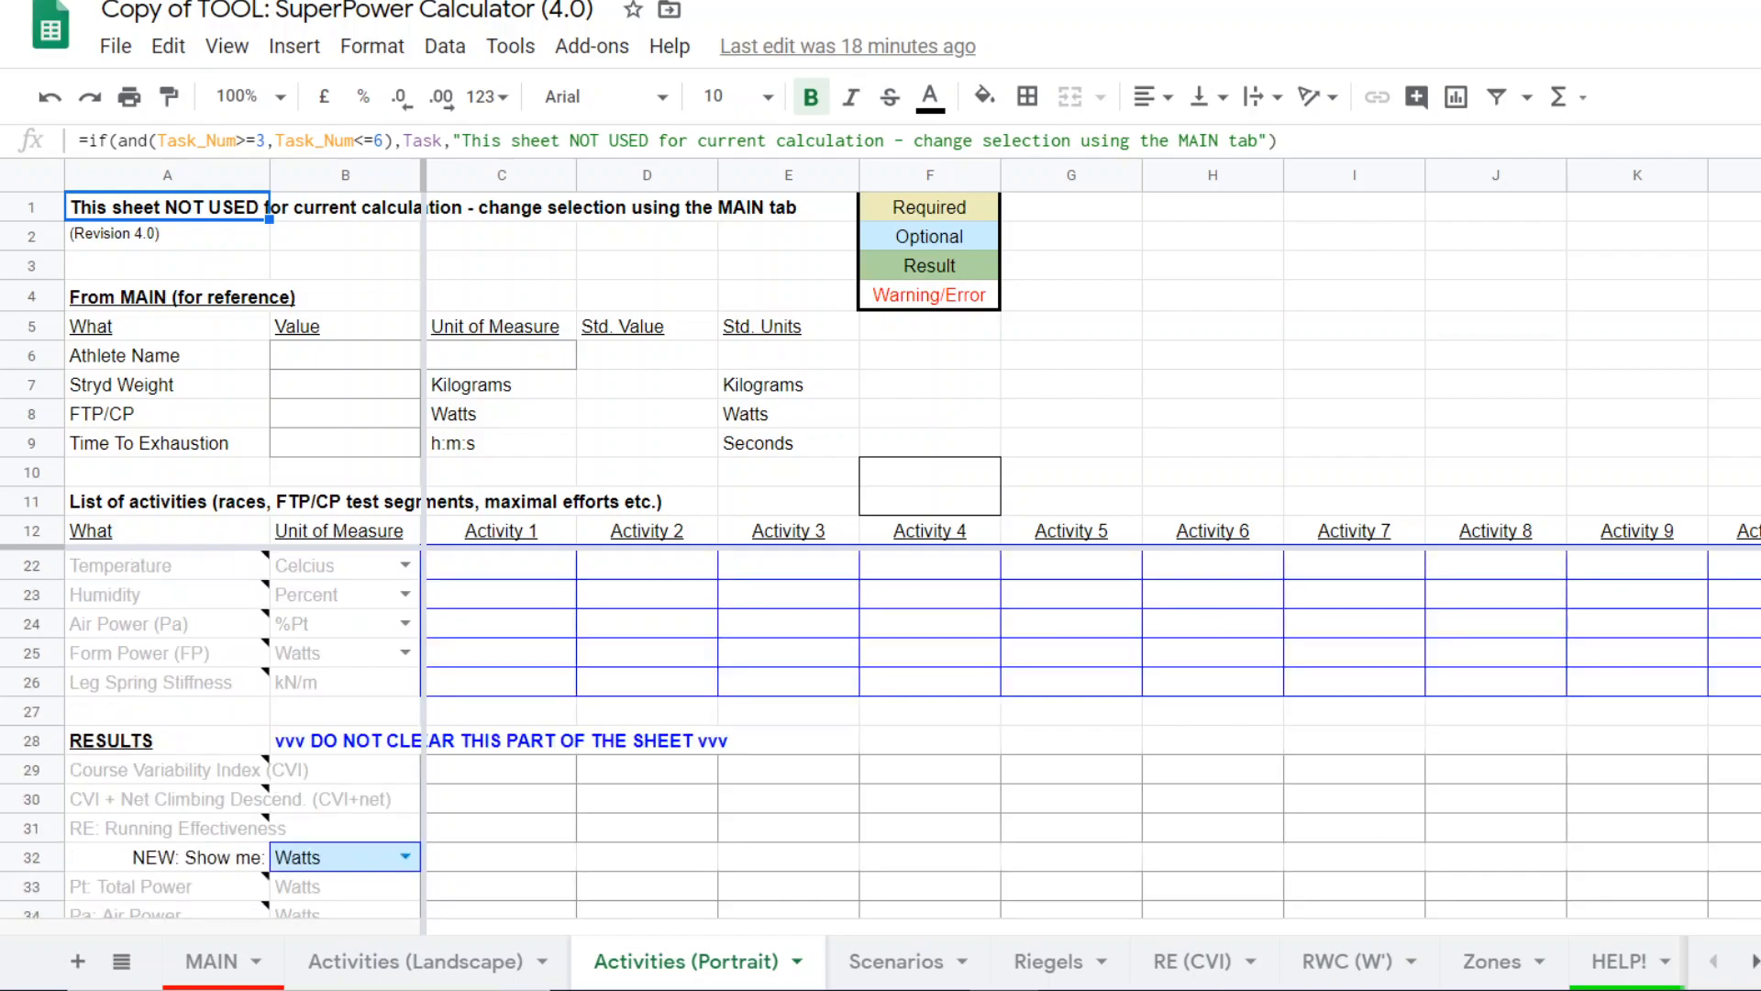
scroll(881, 733, "up", 3)
scroll(880, 734, "down", 5)
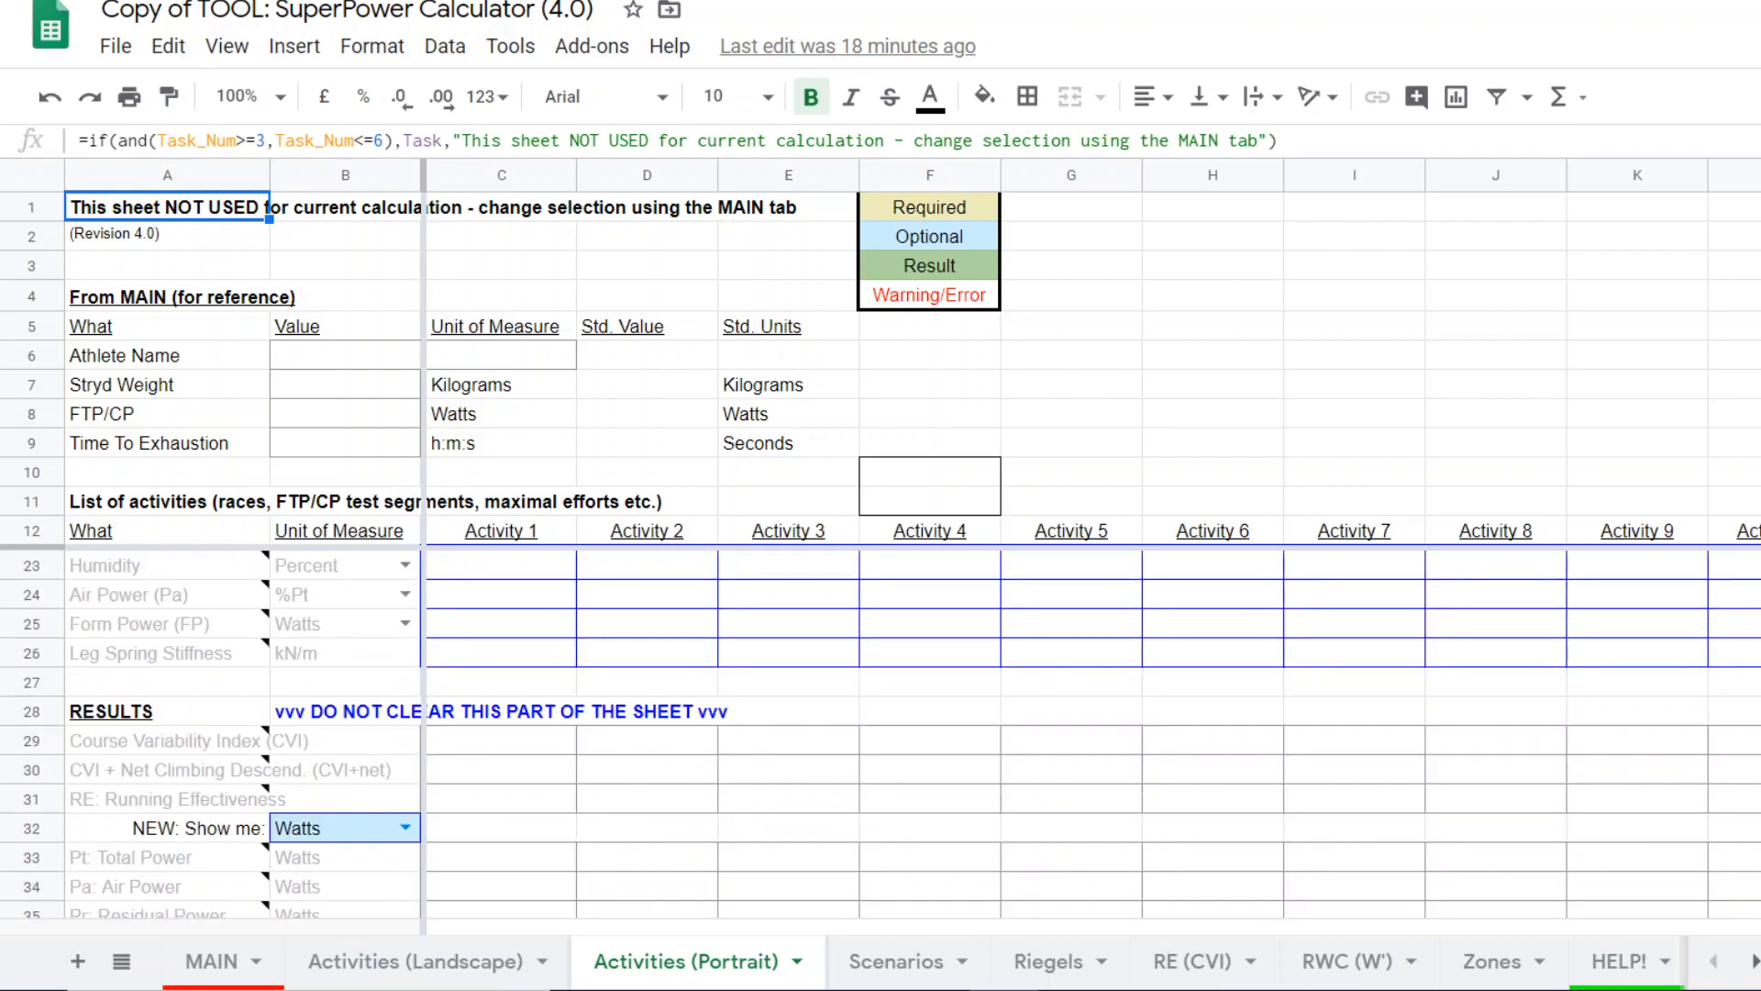
scroll(881, 734, "down", 2)
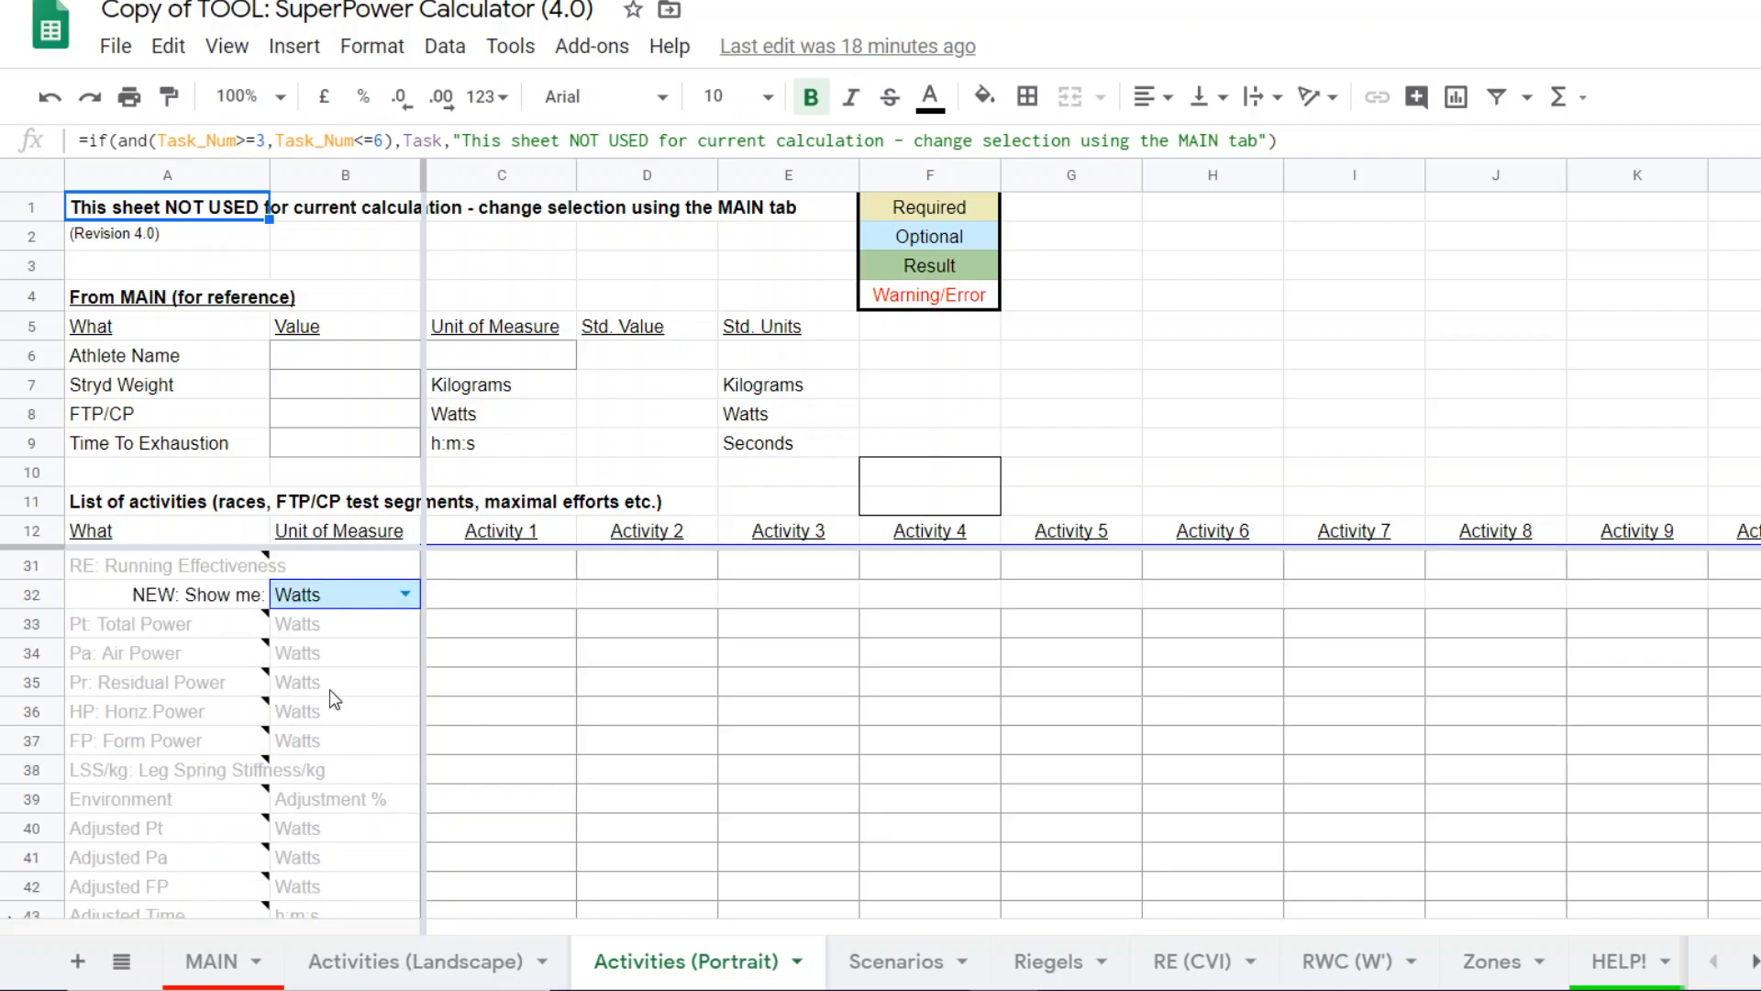
- Read the notes on Residual Power and Total Power in the Activities (Portrait) results section
mouse_move(101, 689)
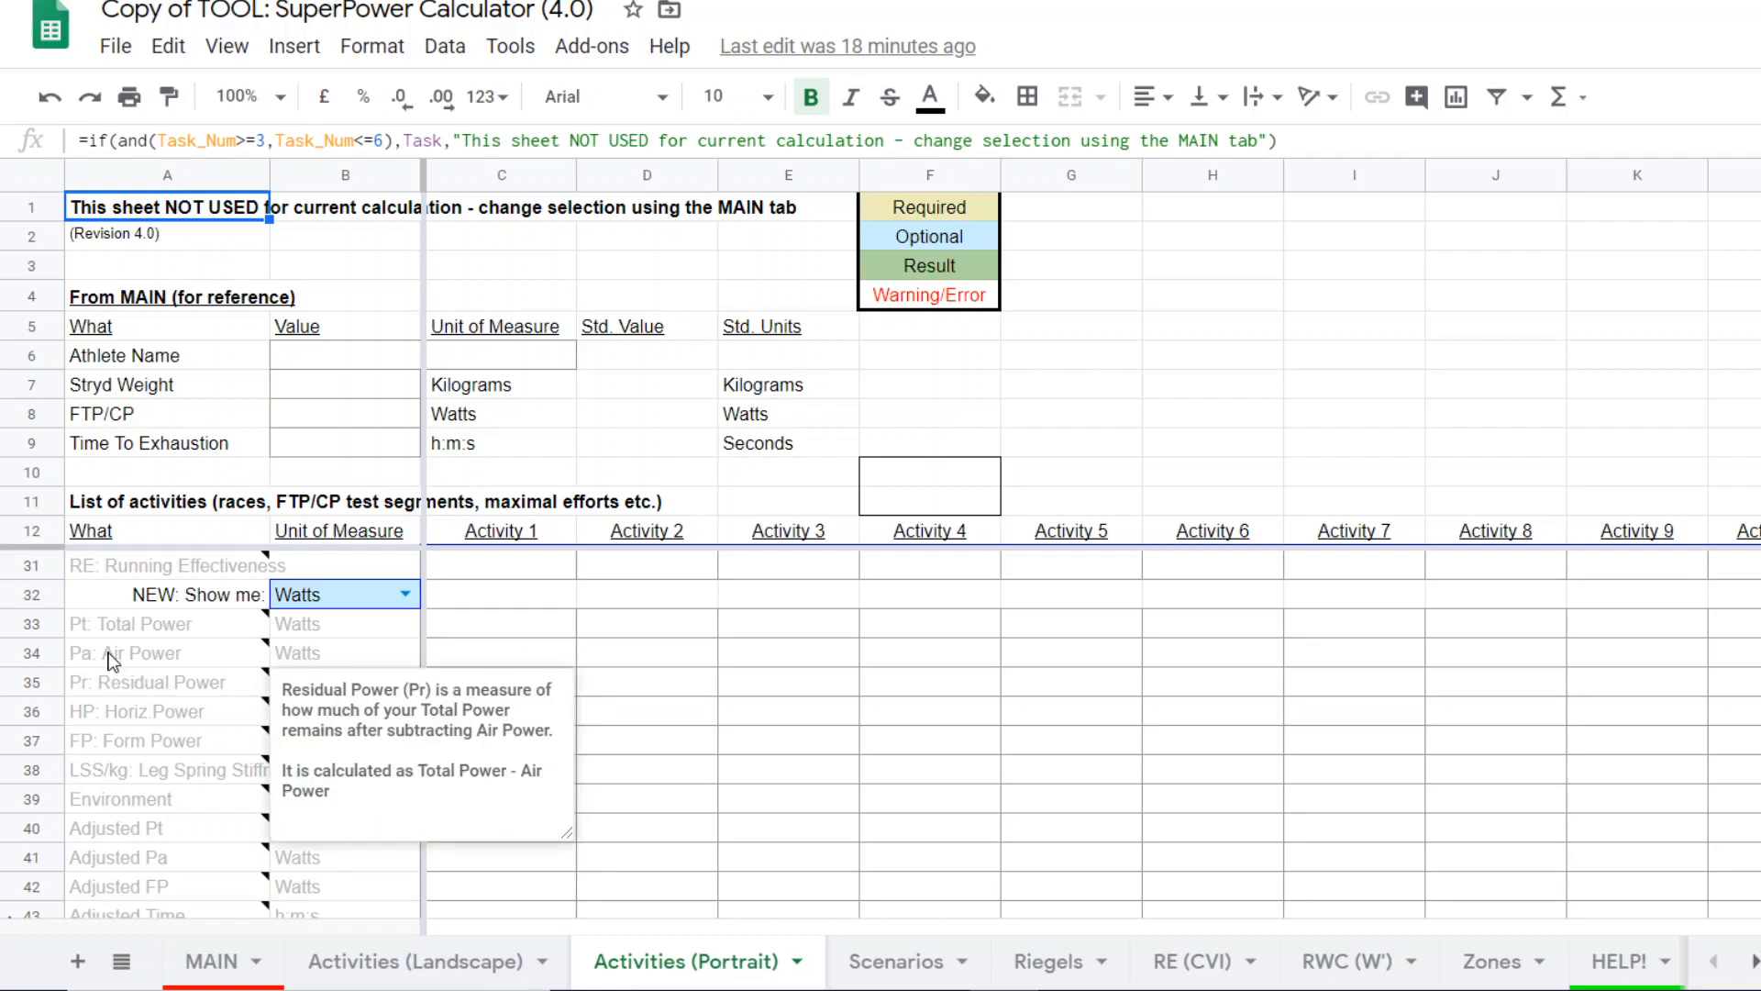
mouse_move(128, 628)
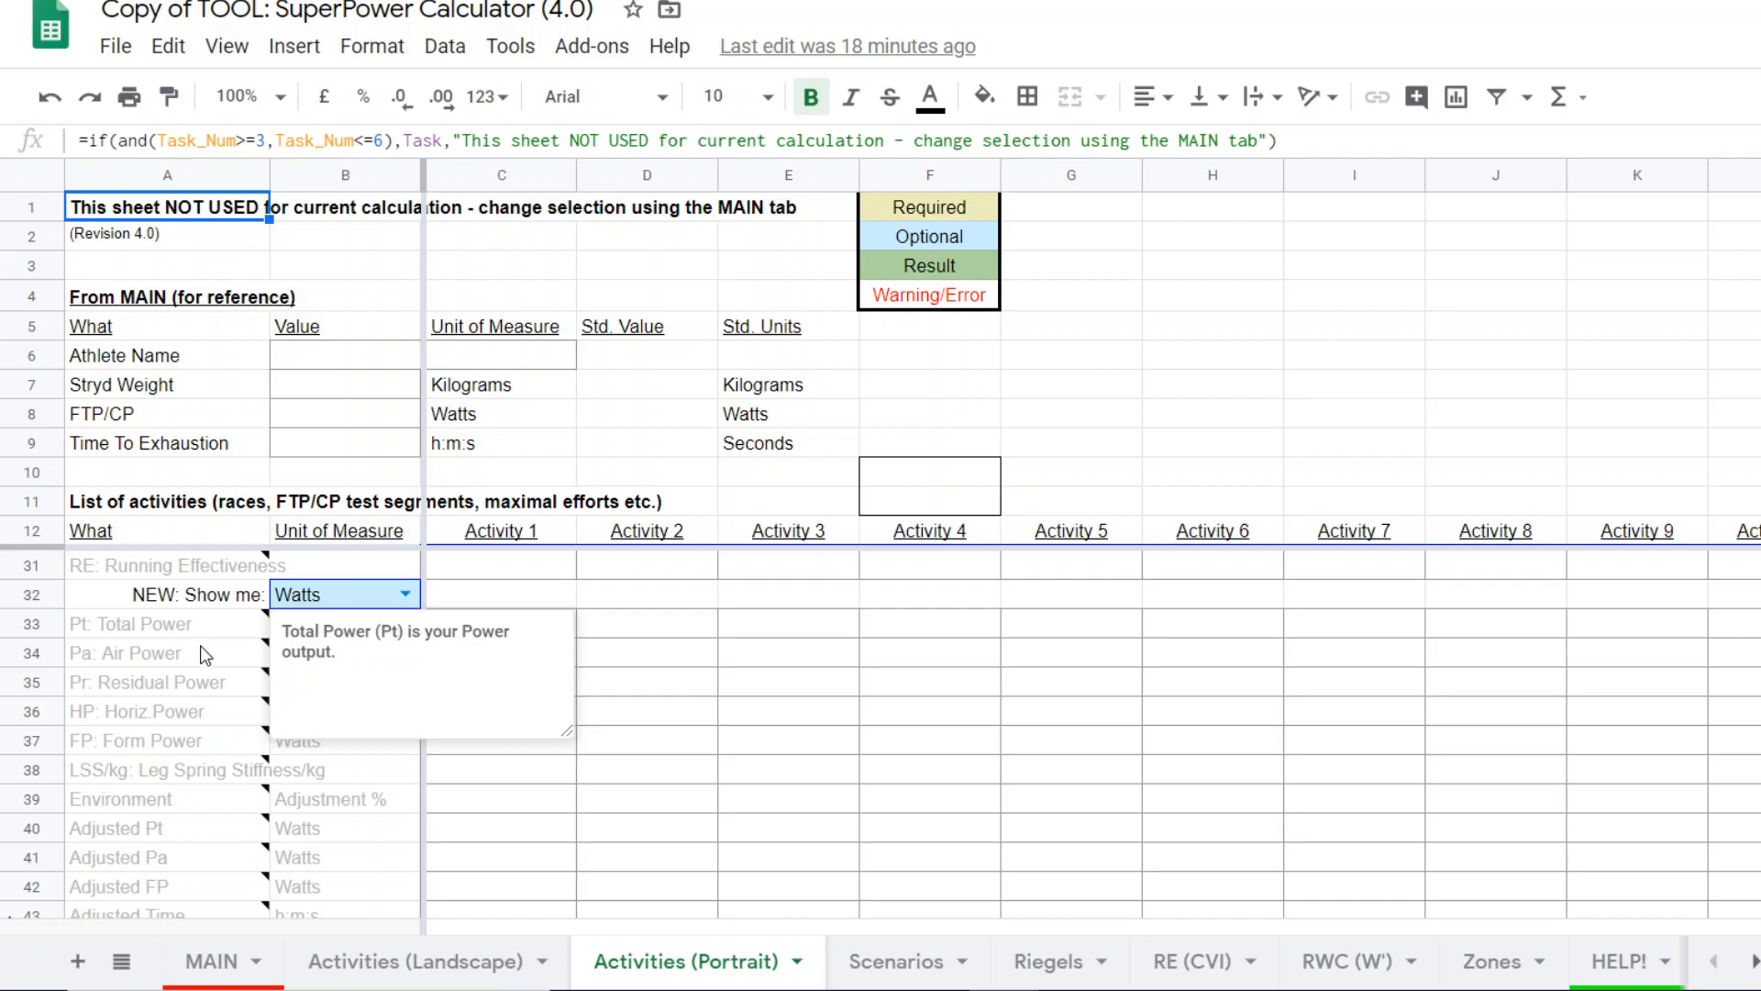
mouse_move(198, 651)
mouse_move(212, 688)
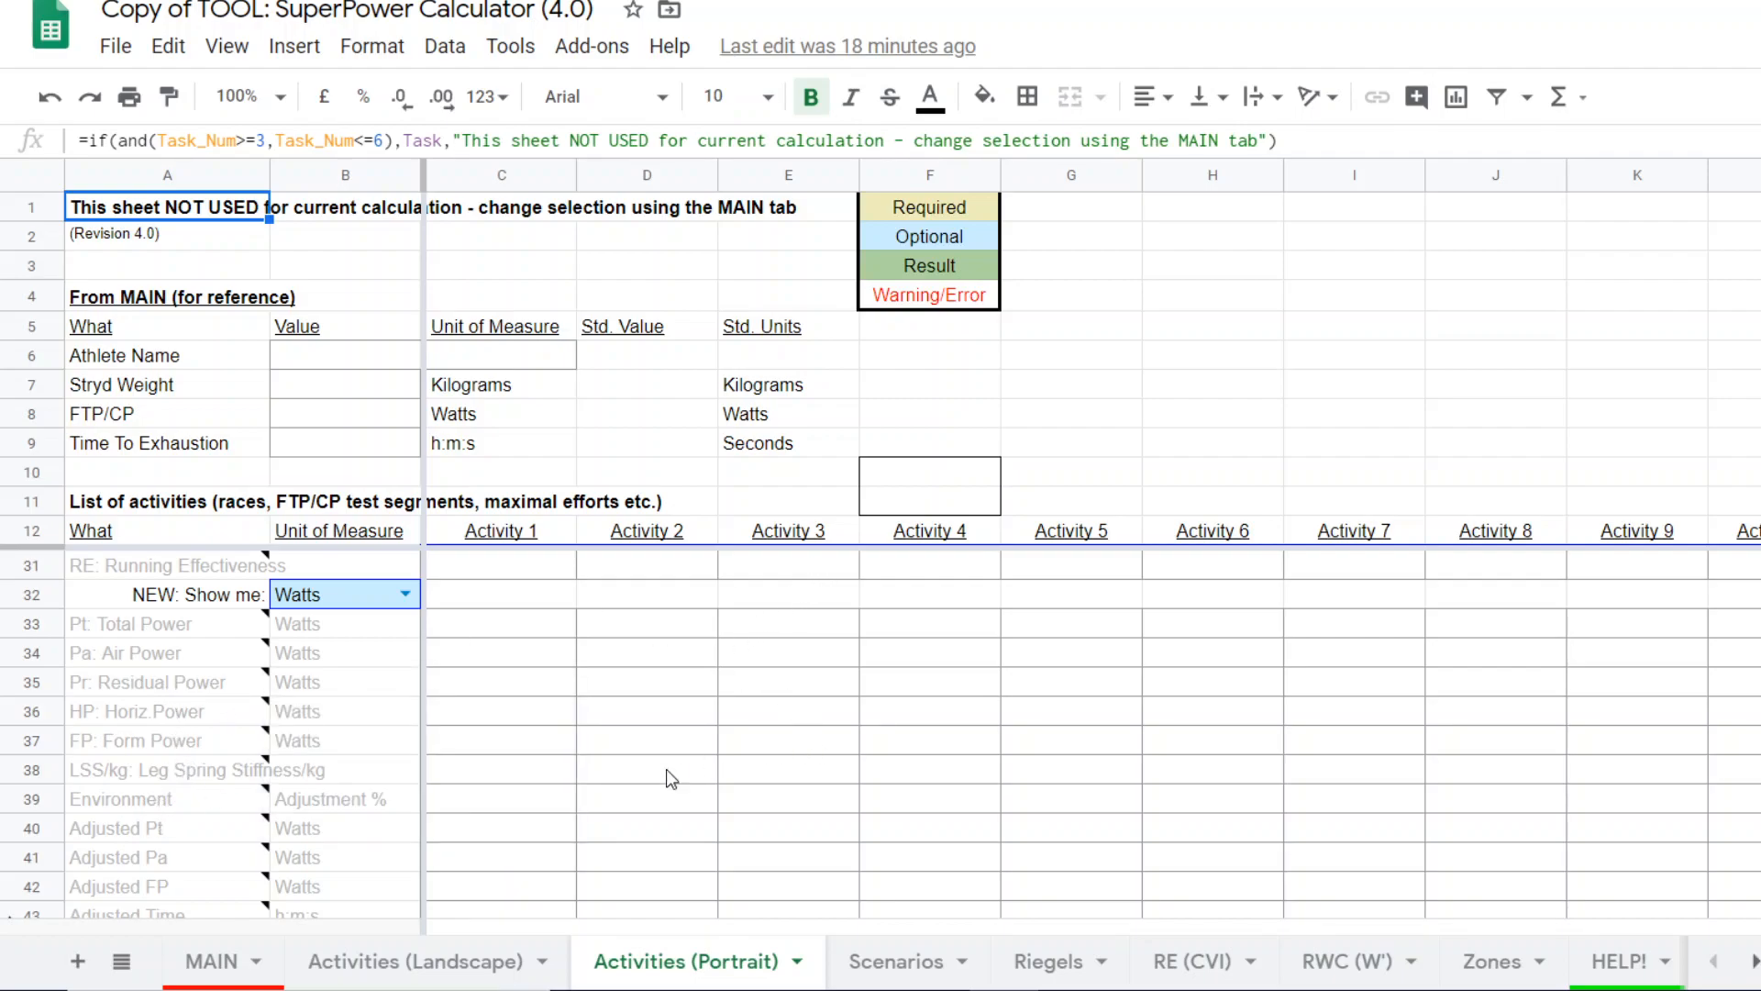
scroll(180, 699, "up", 2)
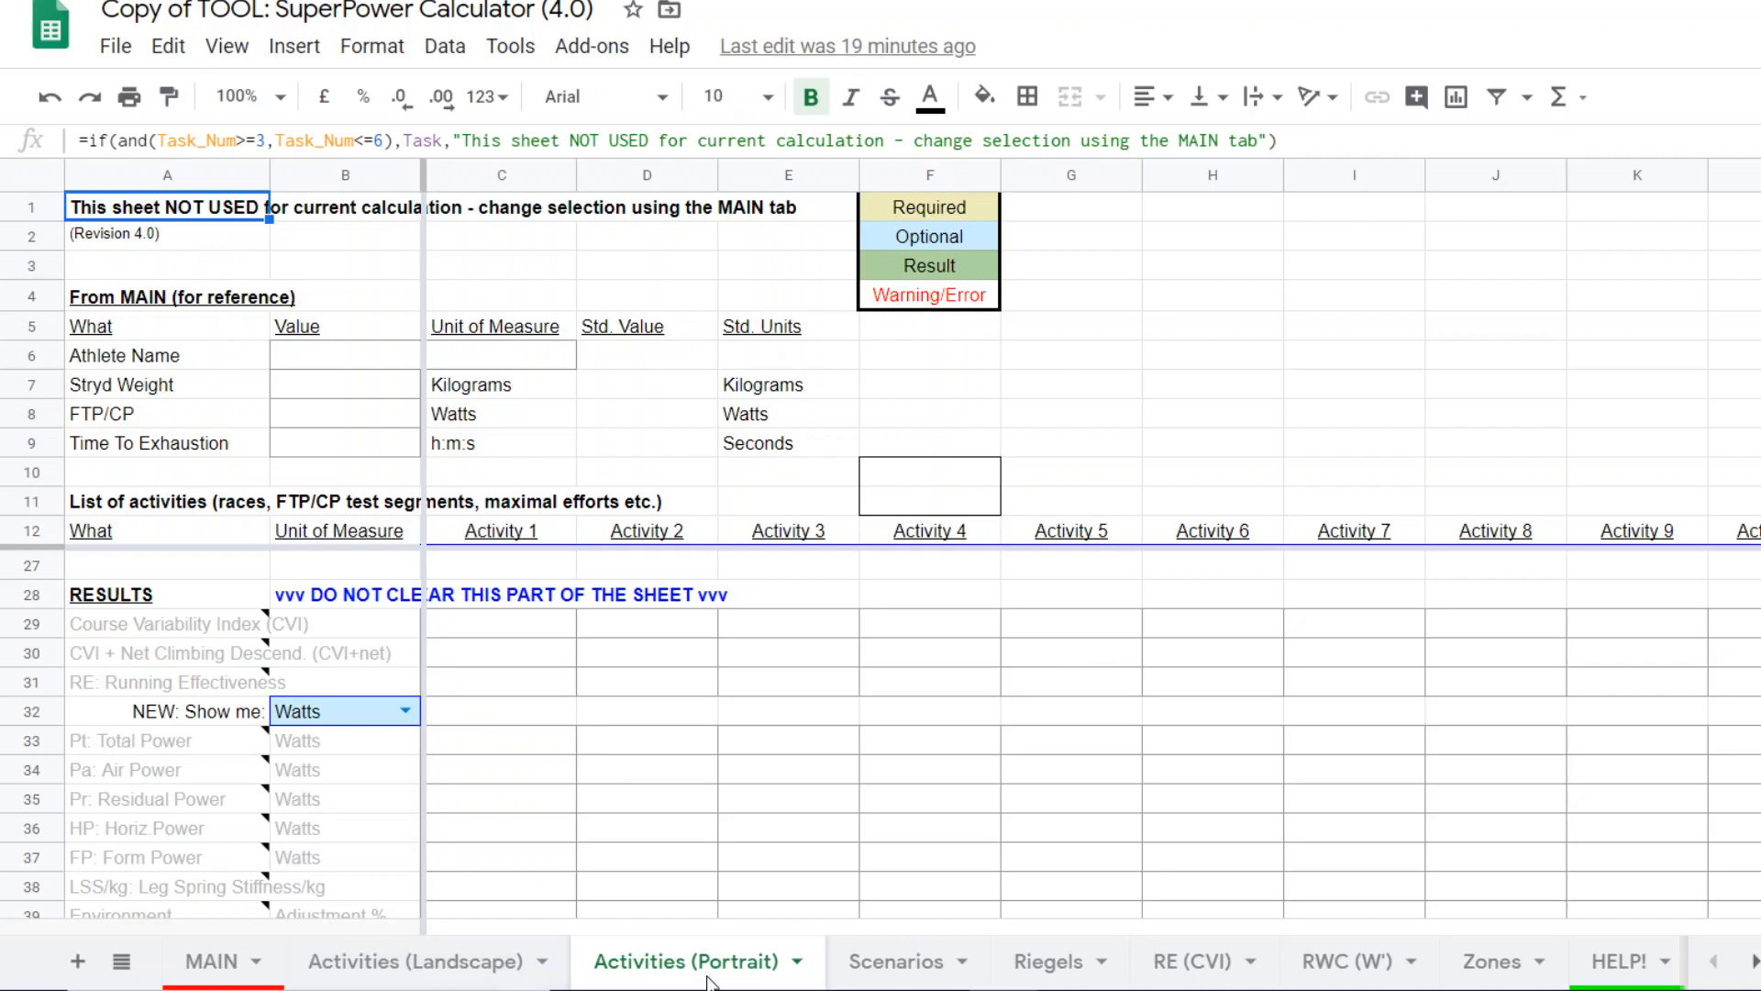
- Examine the Scenarios sheet, including the note on Avg Pwr (w), the environment adjustment banner and the result column headings
left_click(916, 963)
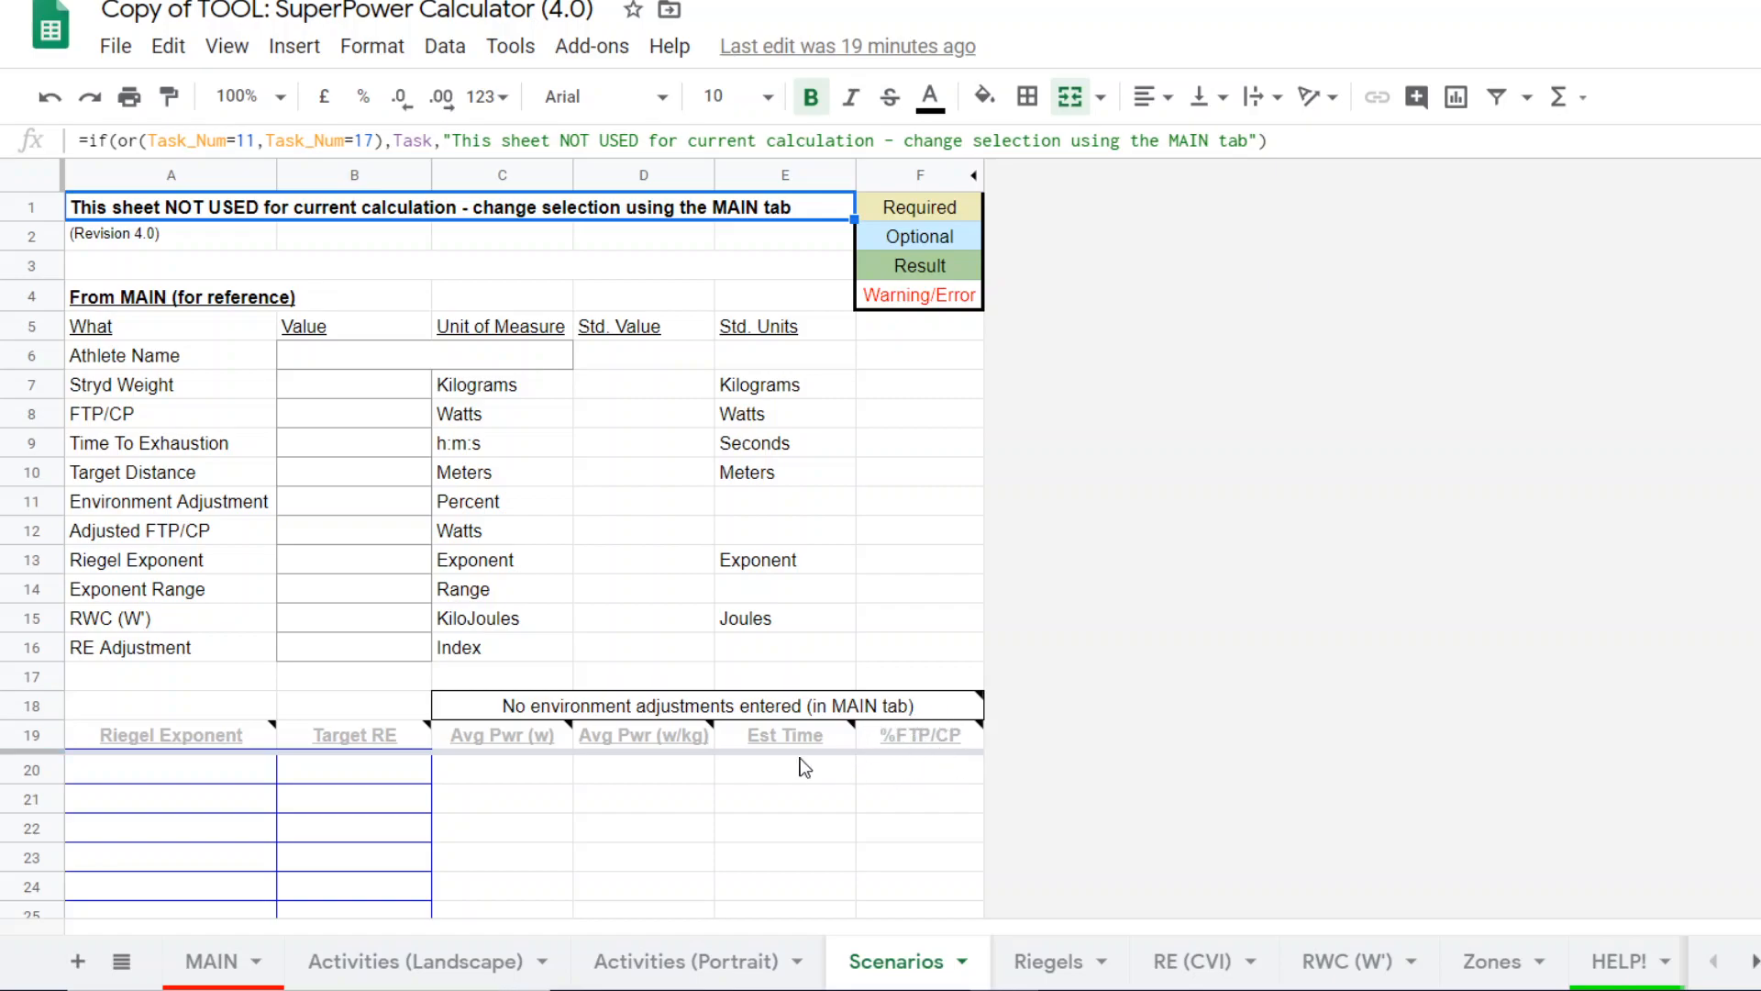
mouse_move(511, 745)
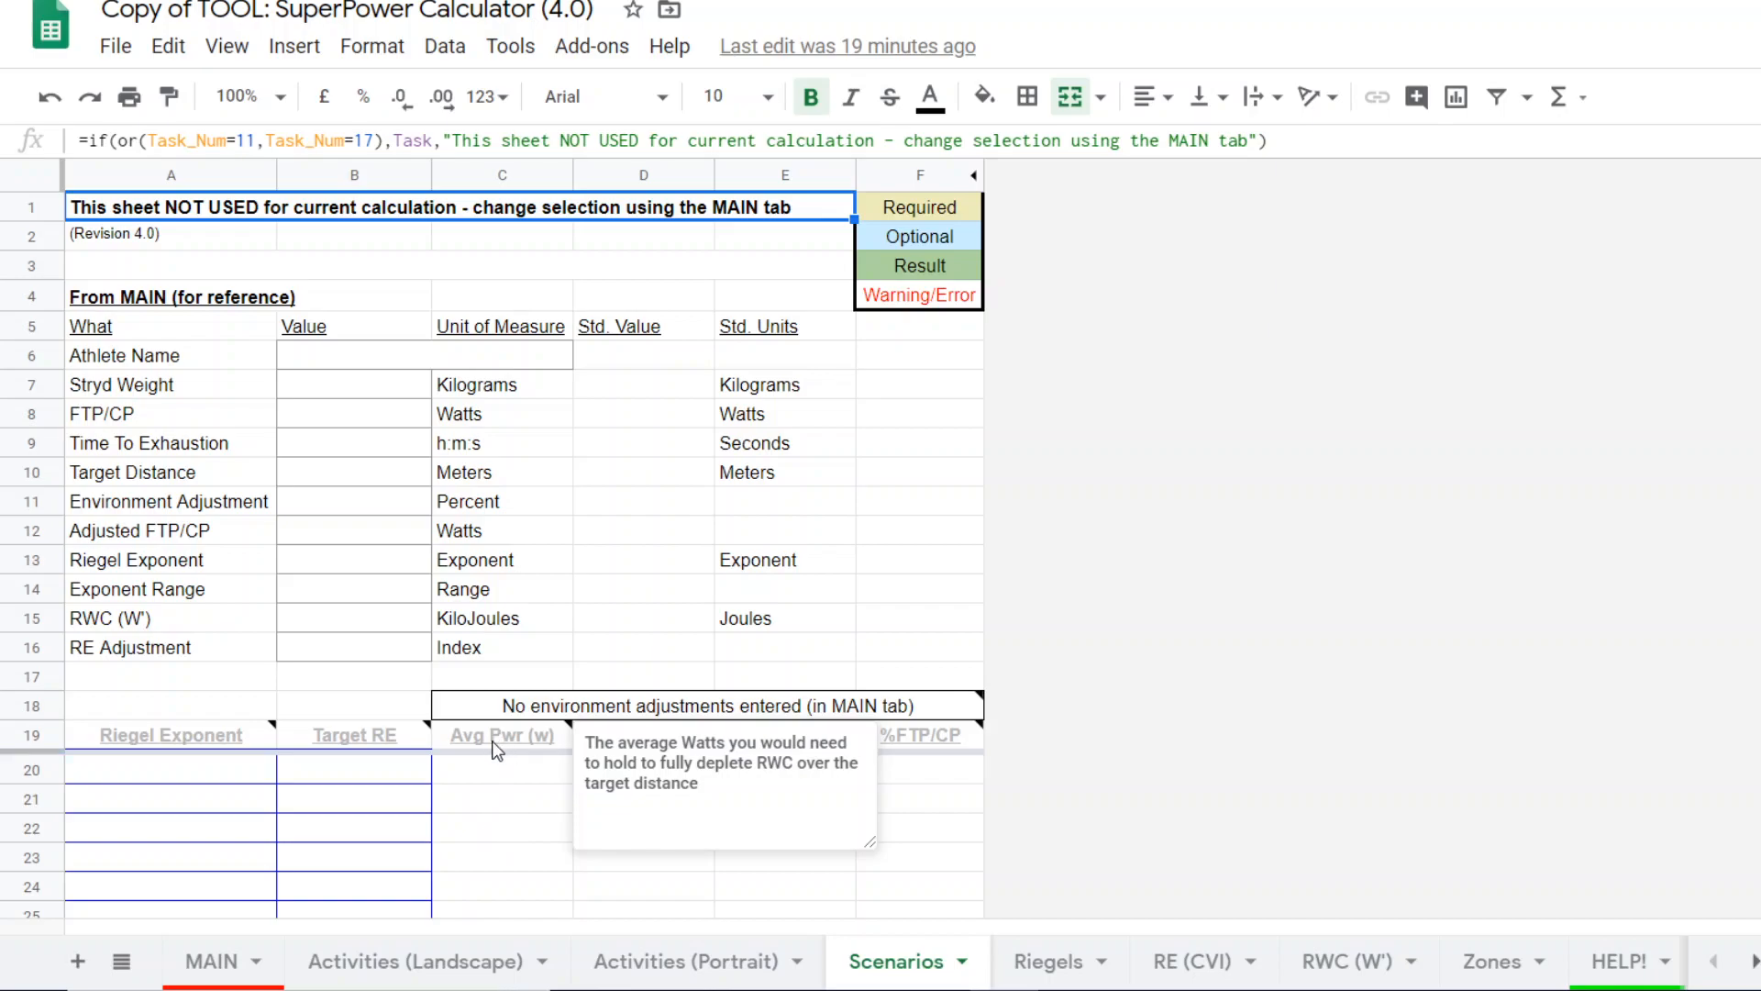
left_click_drag(904, 709, 651, 735)
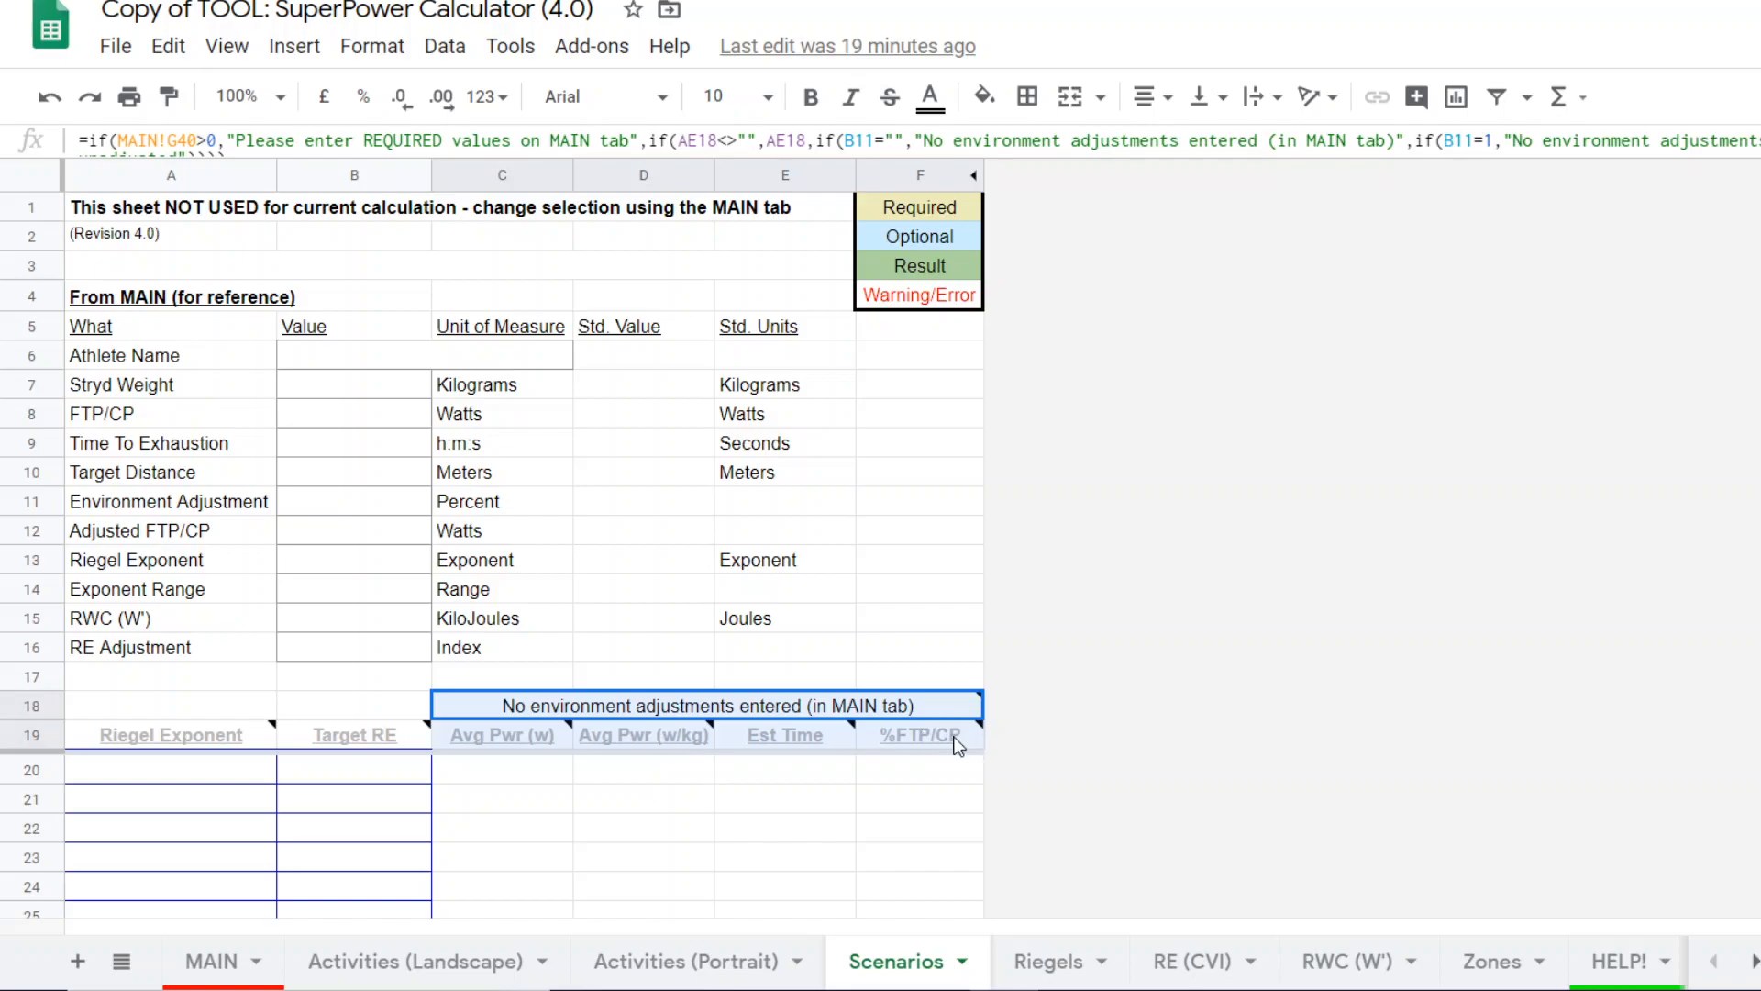
mouse_move(936, 743)
left_mouse_down()
mouse_move(881, 805)
mouse_move(758, 777)
mouse_move(930, 770)
left_mouse_up()
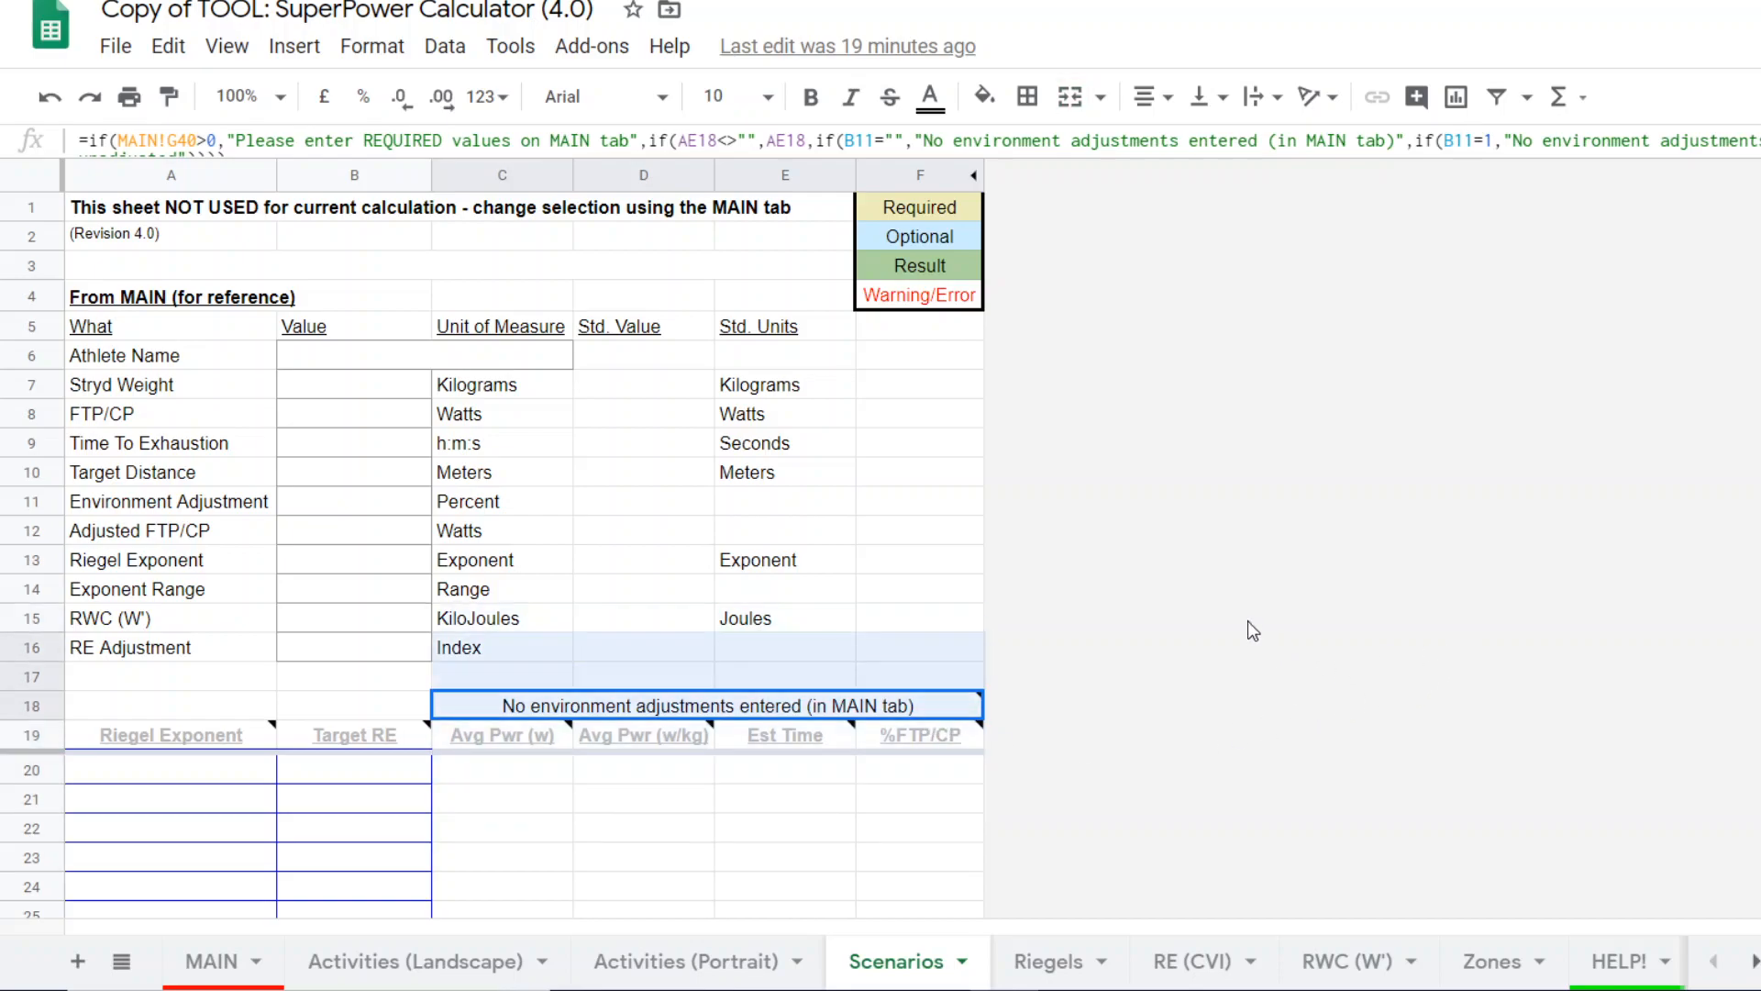
left_click(1212, 620)
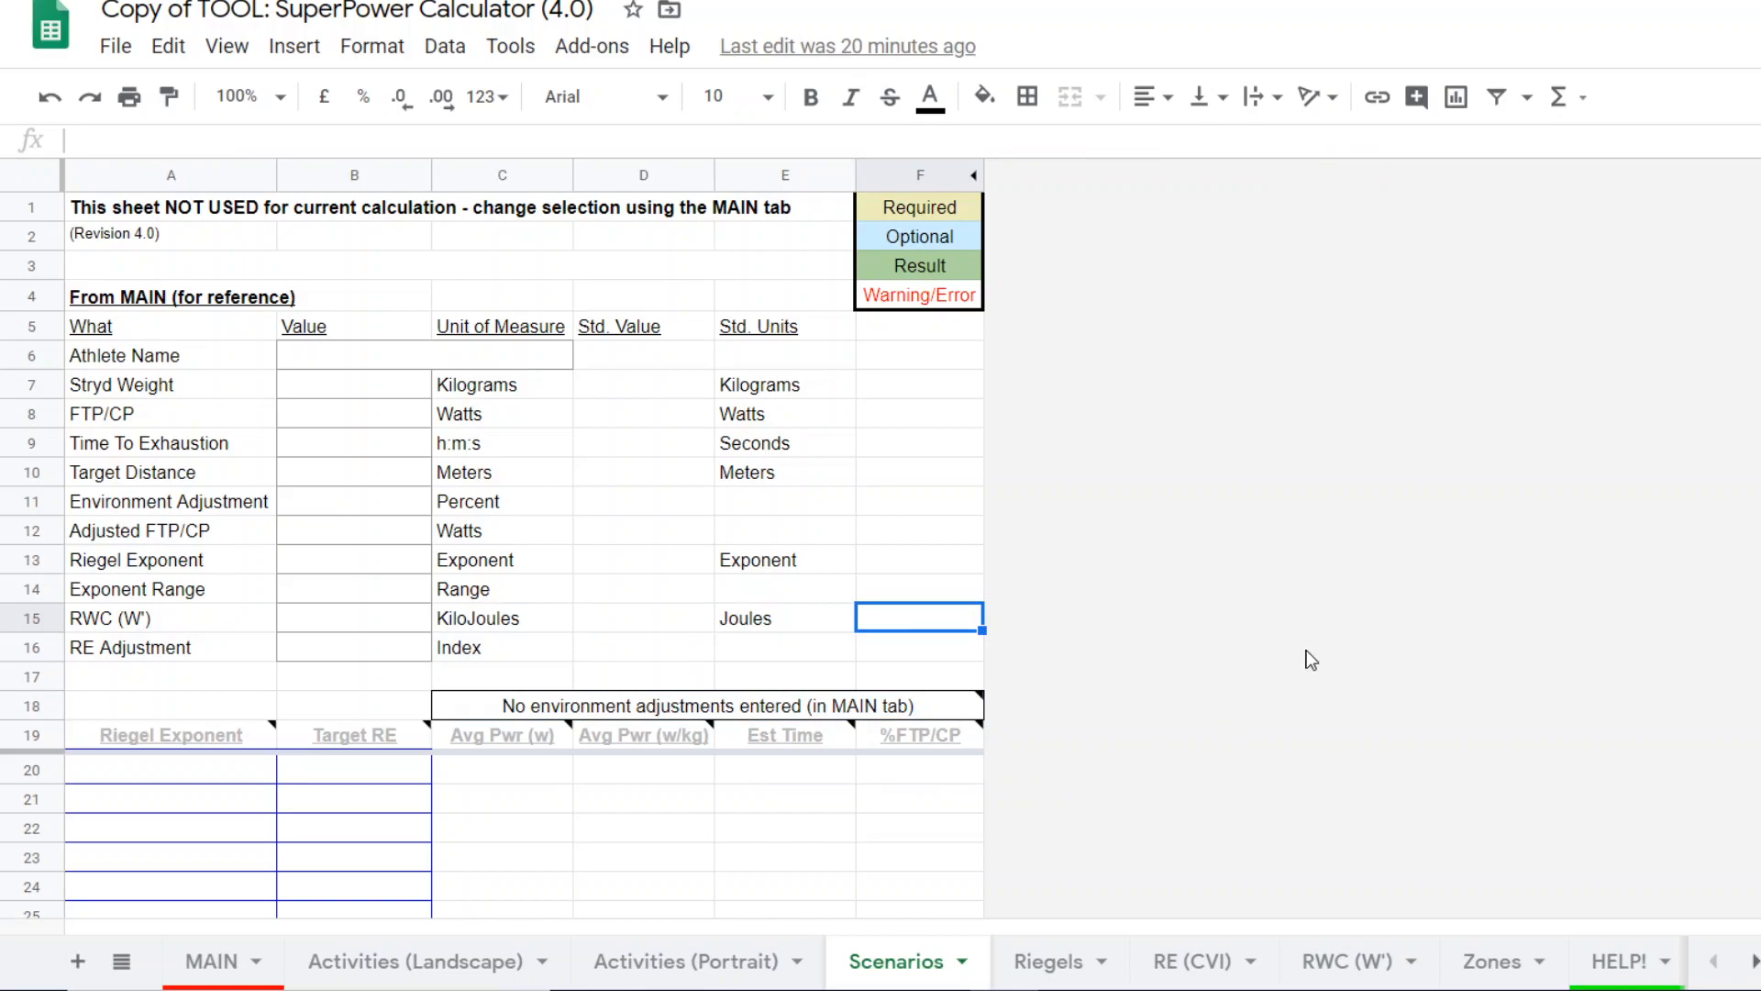
- Review the running effectiveness adjustment table on RE (CVI) and the reserve work capacity standards on RWC (W')
left_click(1192, 961)
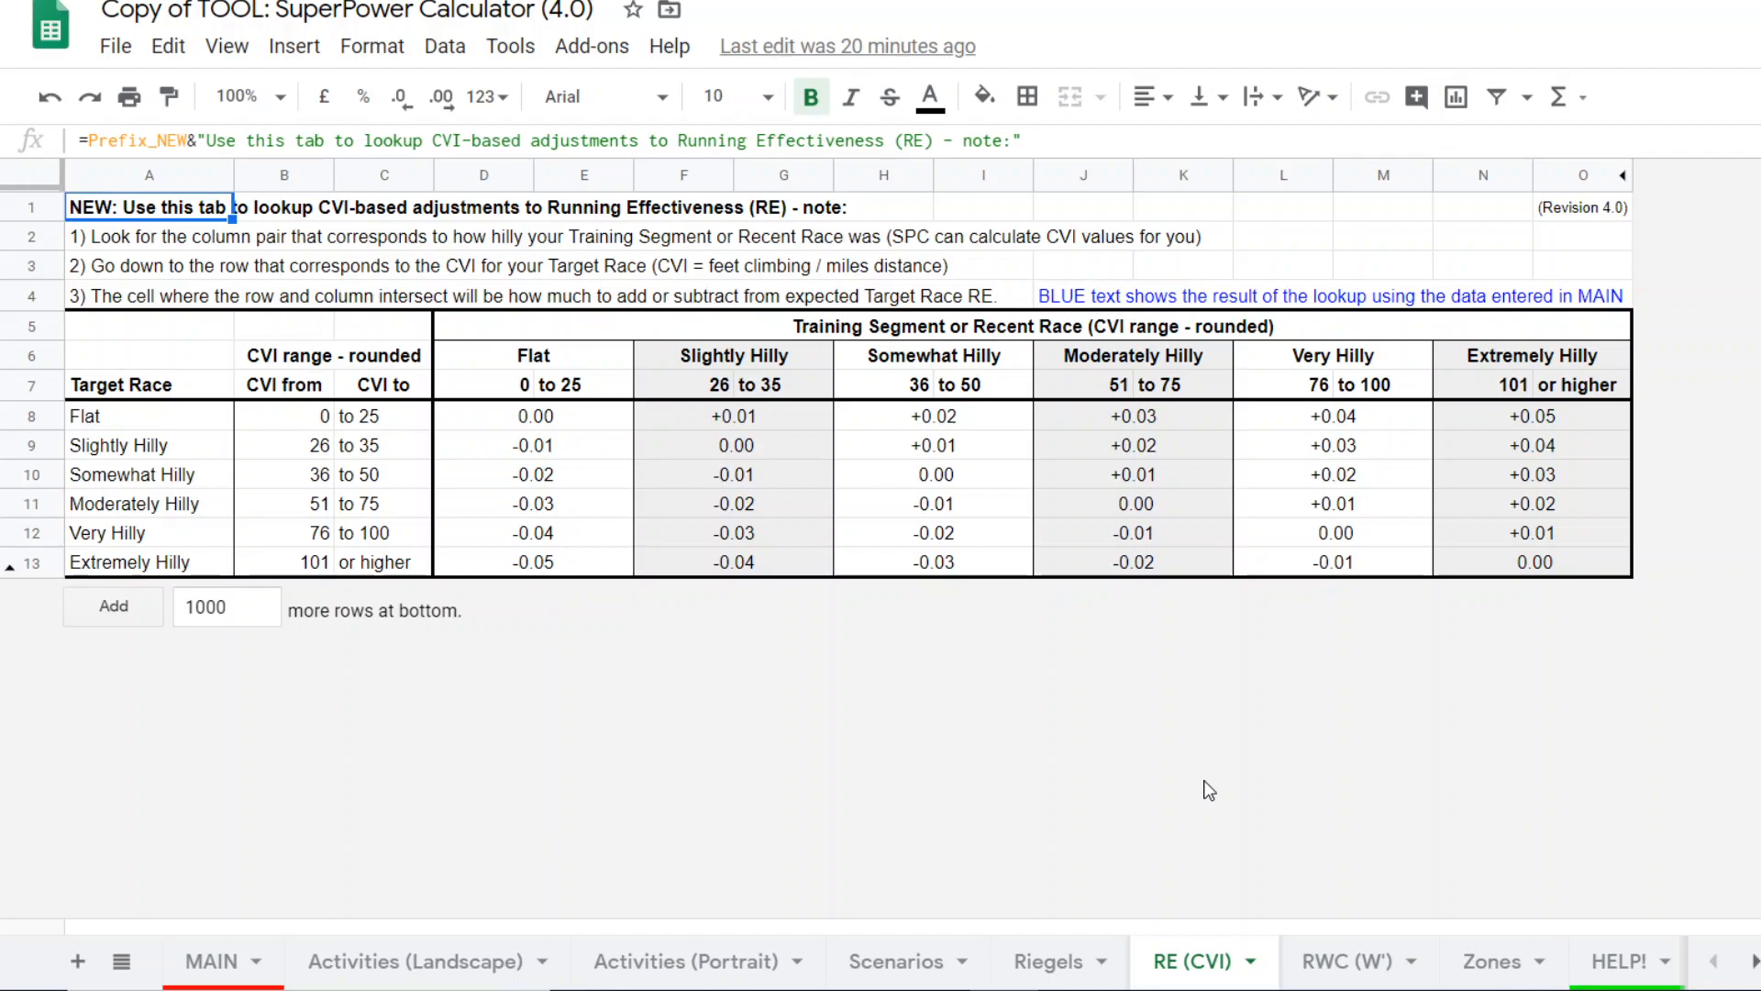
left_click(1348, 961)
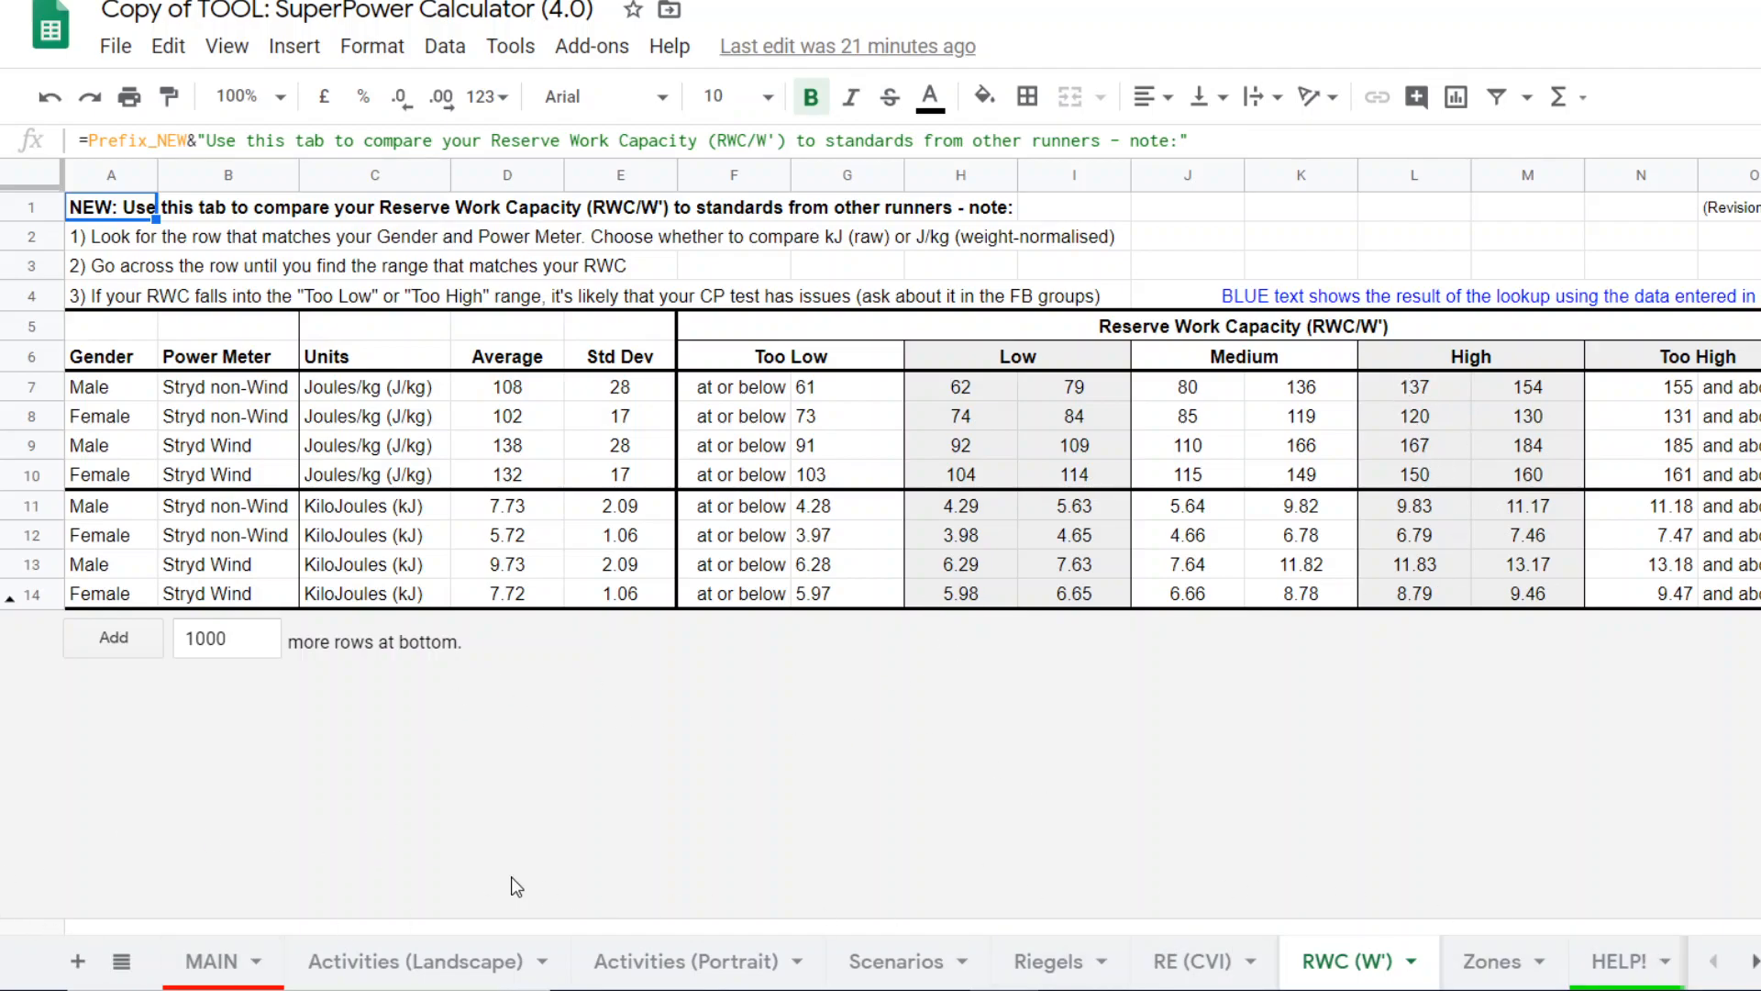
- Return to the MAIN sheet and read the notes on the new adjusted power and RWC entries in Results
left_click(220, 968)
scroll(224, 633, "up", 2)
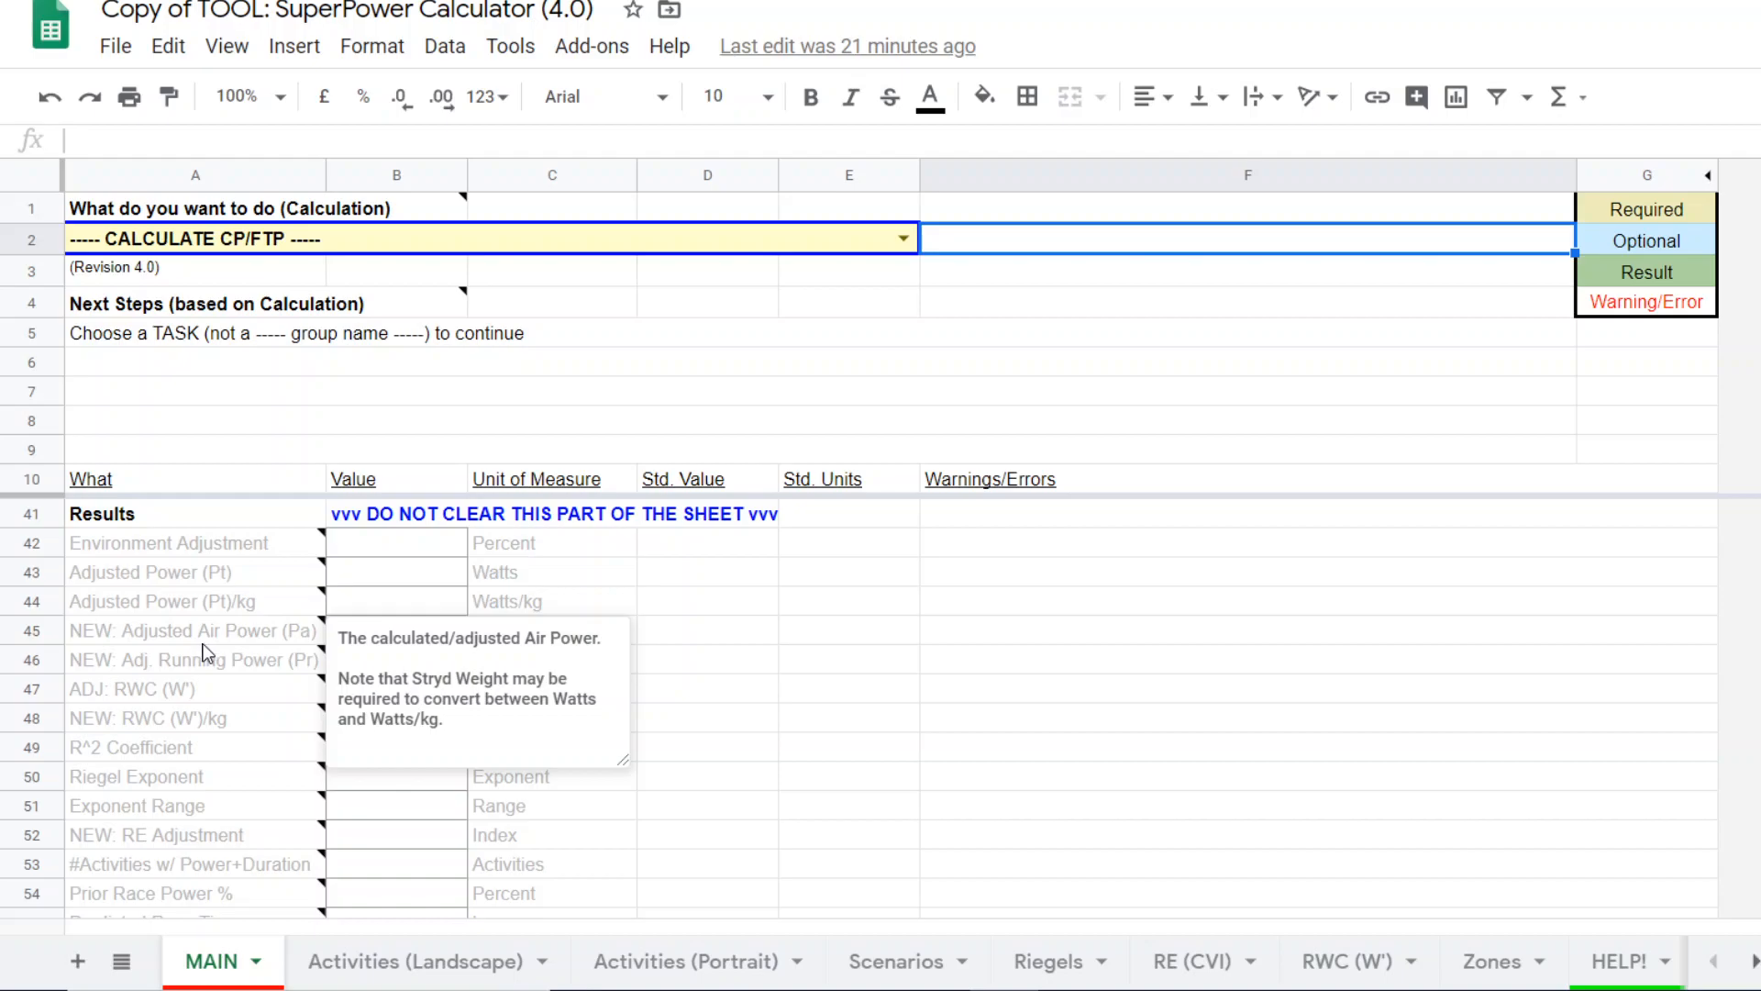
mouse_move(215, 664)
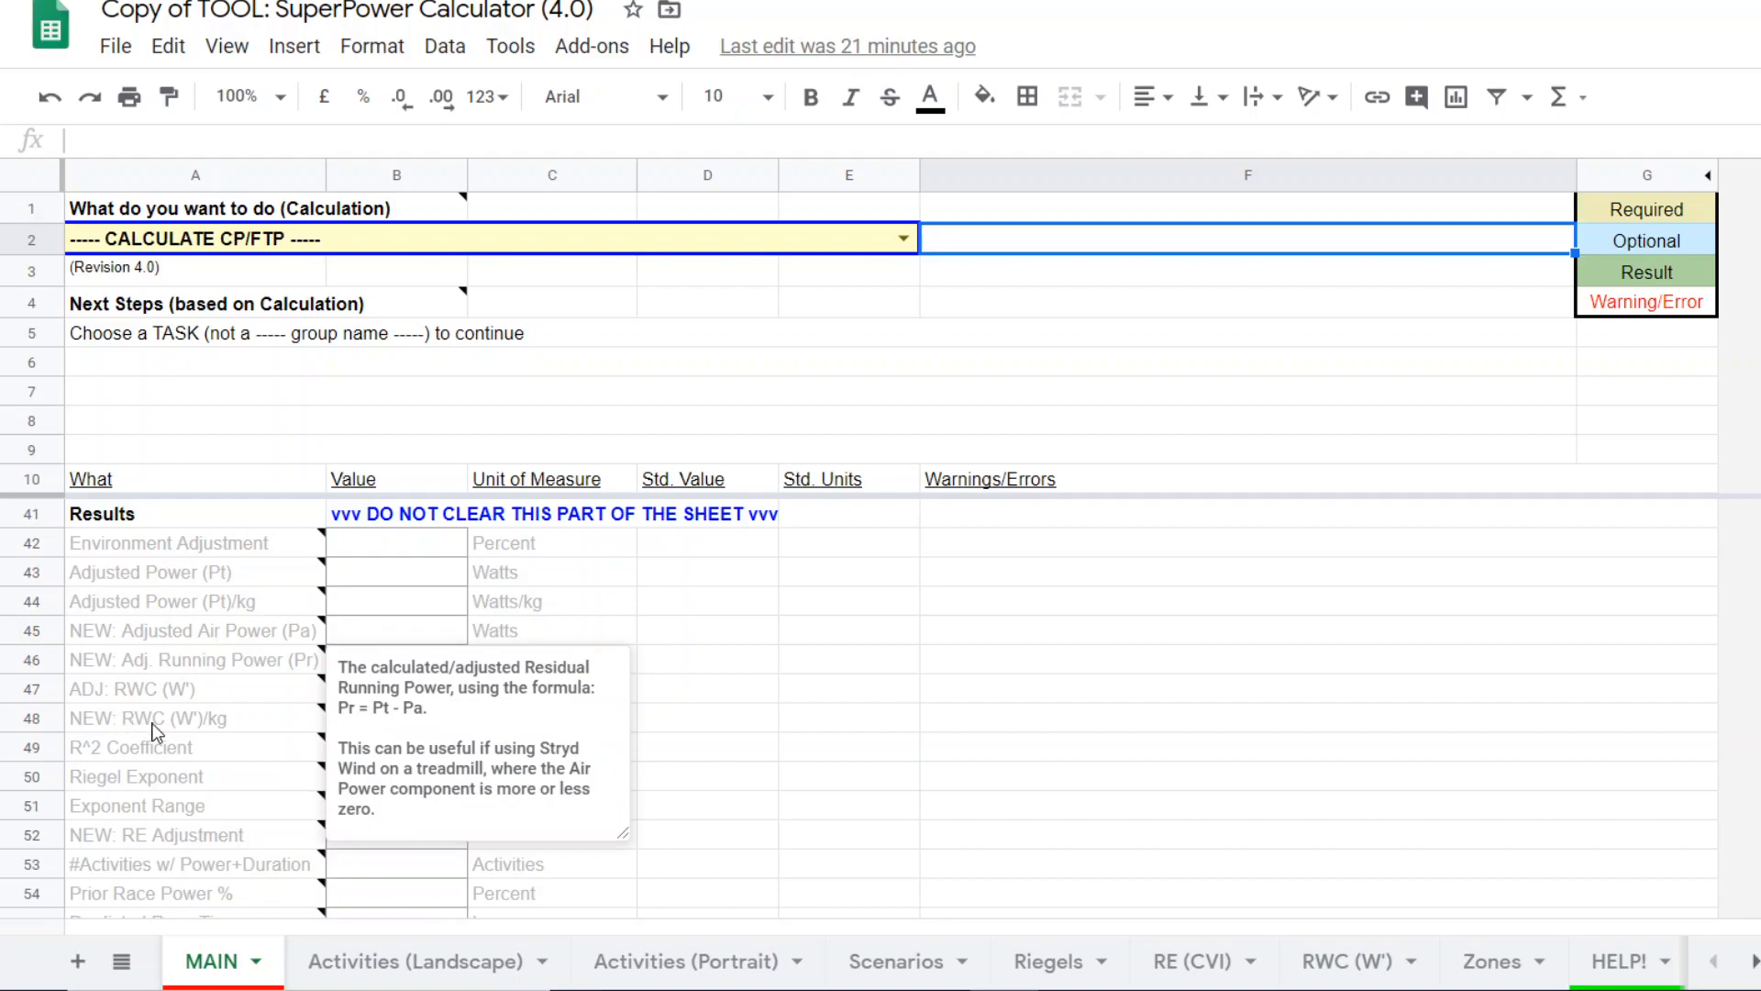
mouse_move(151, 721)
scroll(229, 725, "down", 1)
scroll(229, 720, "up", 4)
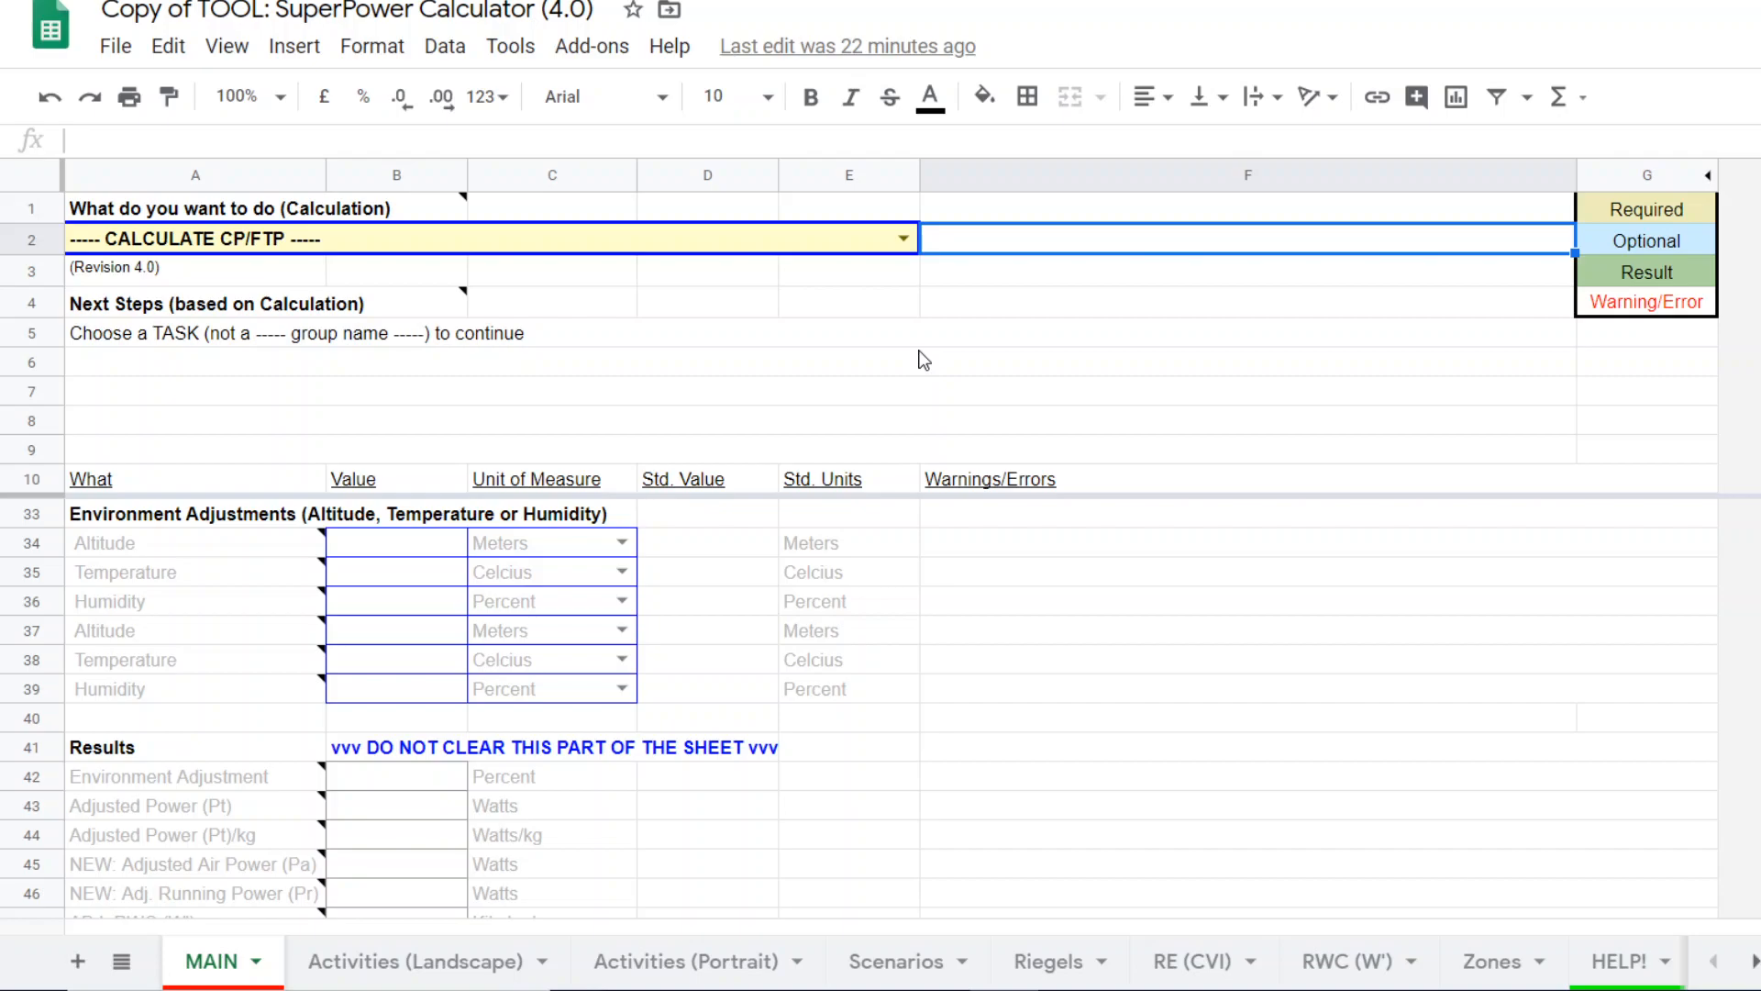
left_click(1286, 989)
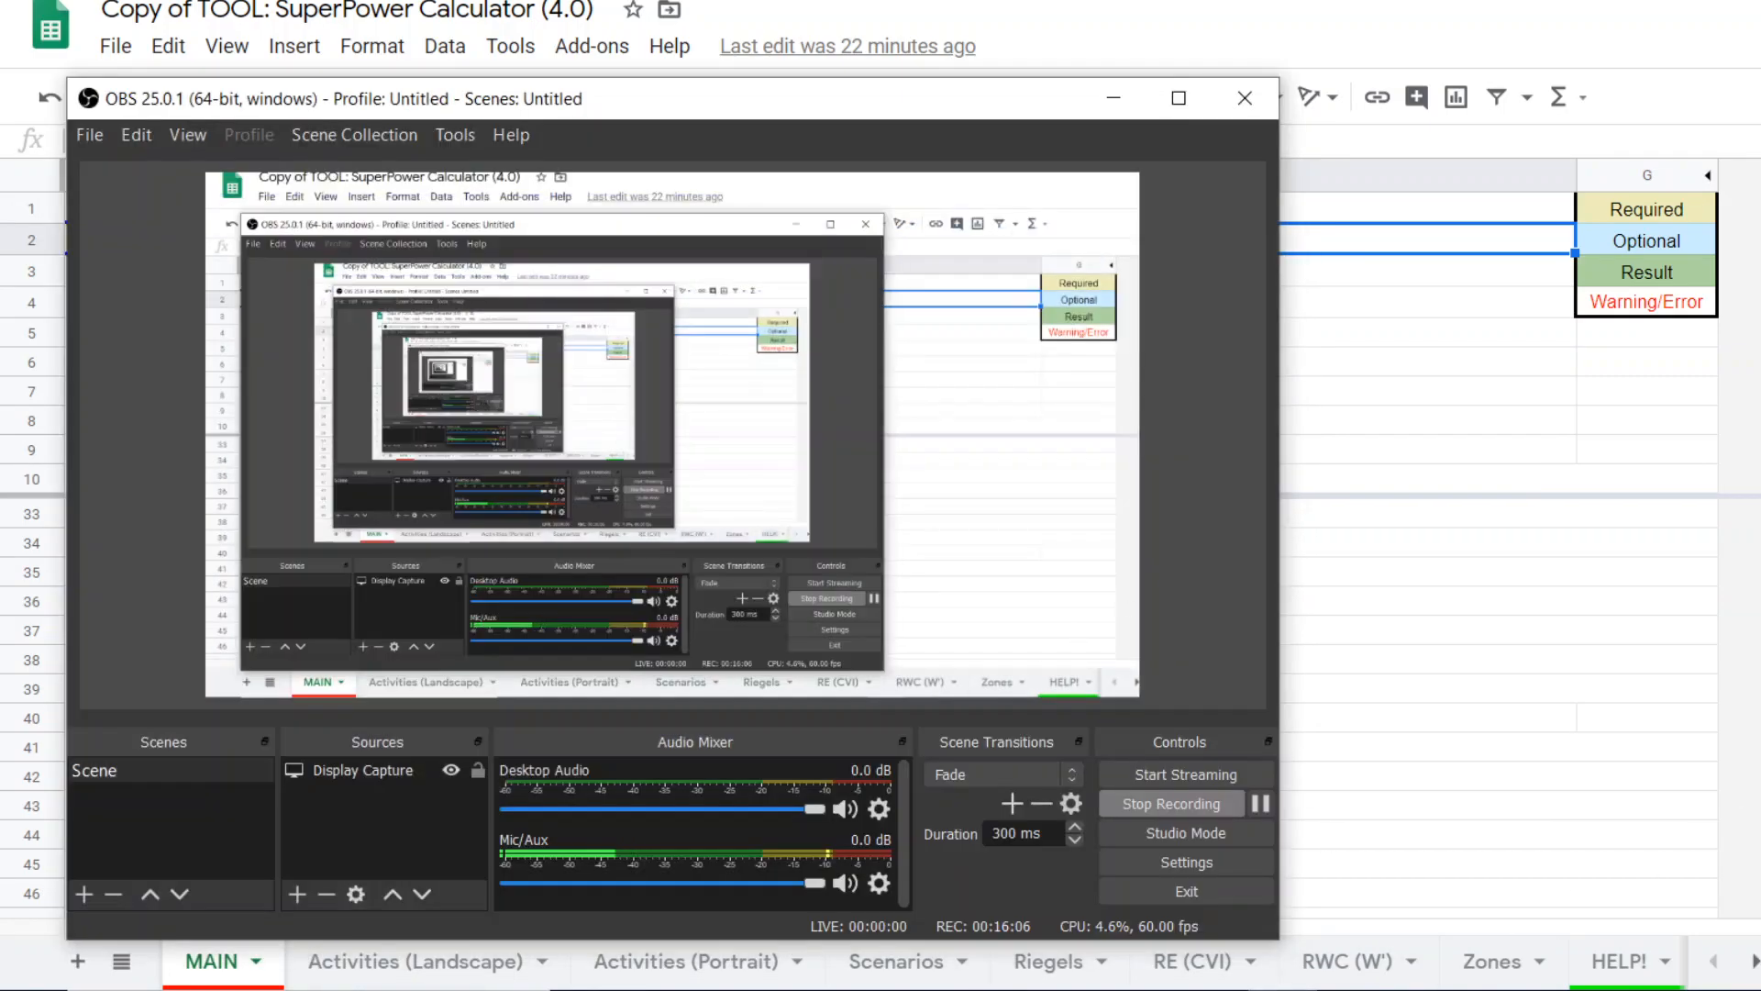